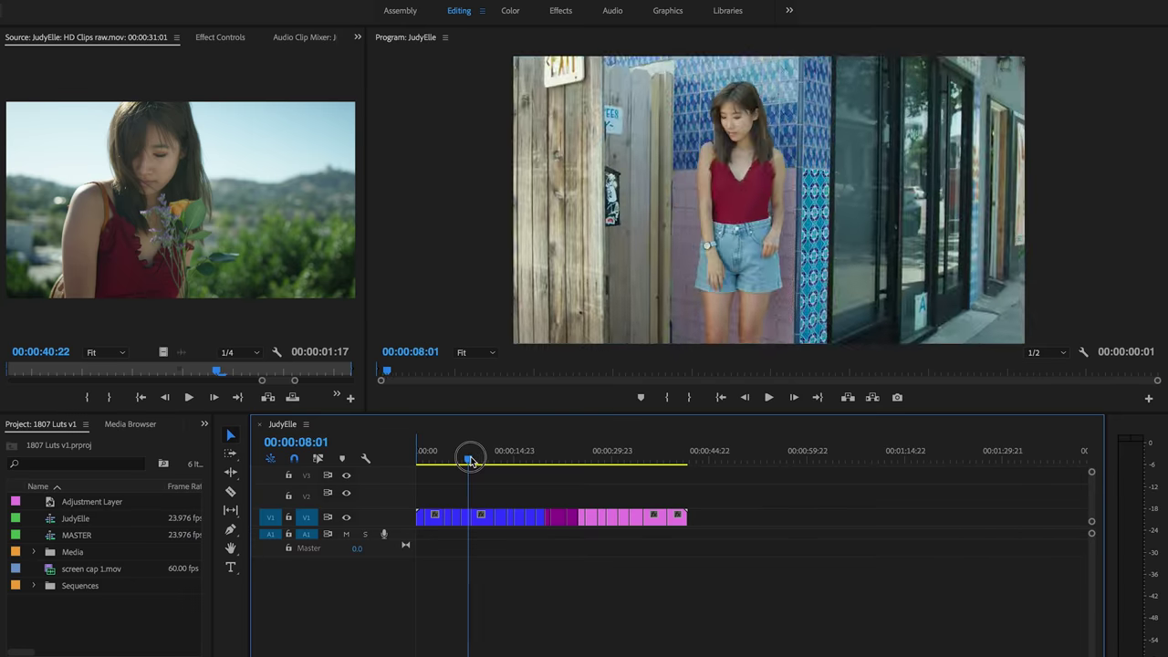
Scrub through the JudyElle sequence's color-coded clips in the program monitor.
{"action": "left_click_drag", "start_coordinate": [457, 457], "coordinate": [641, 462]}
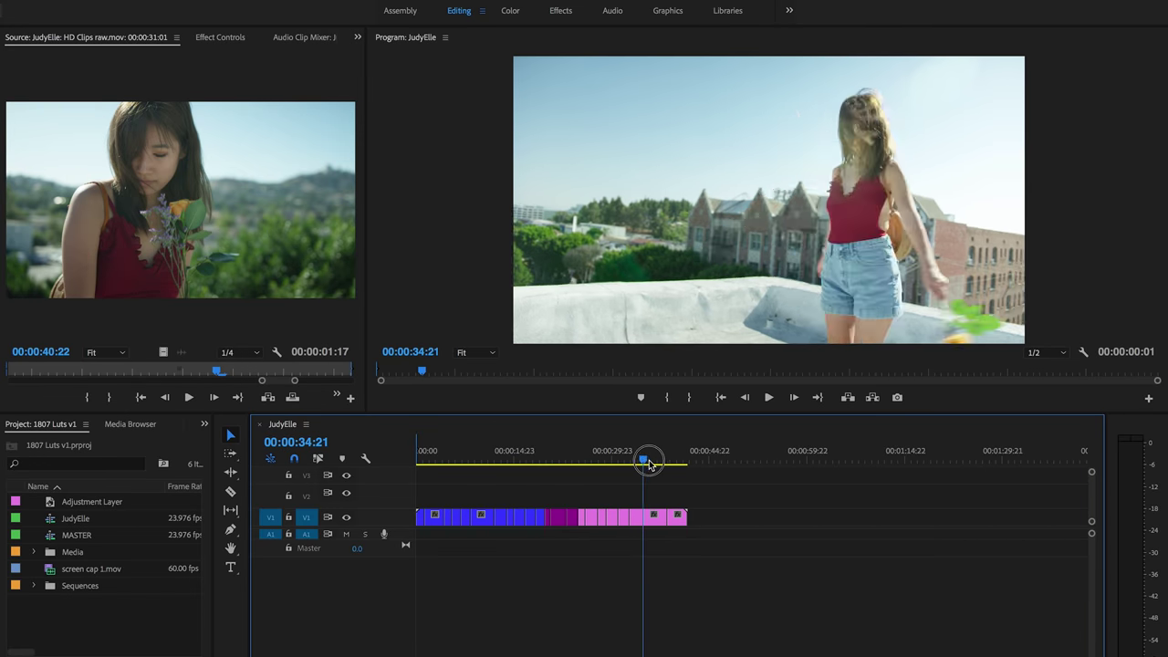
{"action": "left_click_drag", "start_coordinate": [650, 464], "coordinate": [467, 470]}
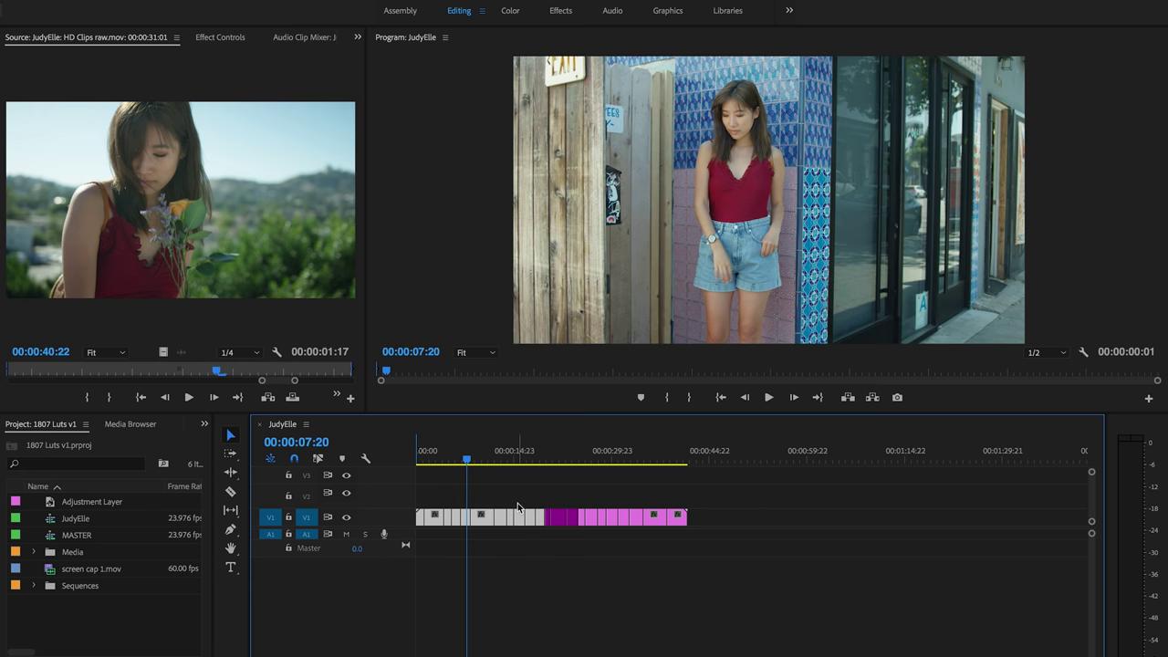
{"action": "left_click_drag", "start_coordinate": [466, 456], "coordinate": [482, 458]}
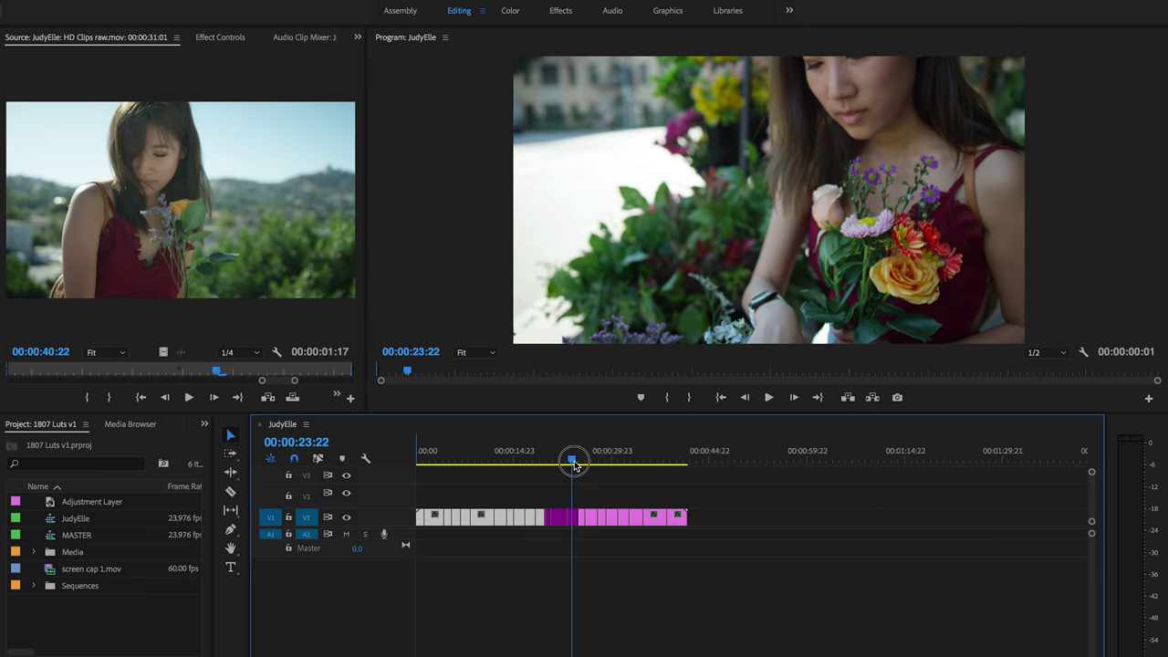
{"action": "left_click_drag", "start_coordinate": [581, 464], "coordinate": [683, 467]}
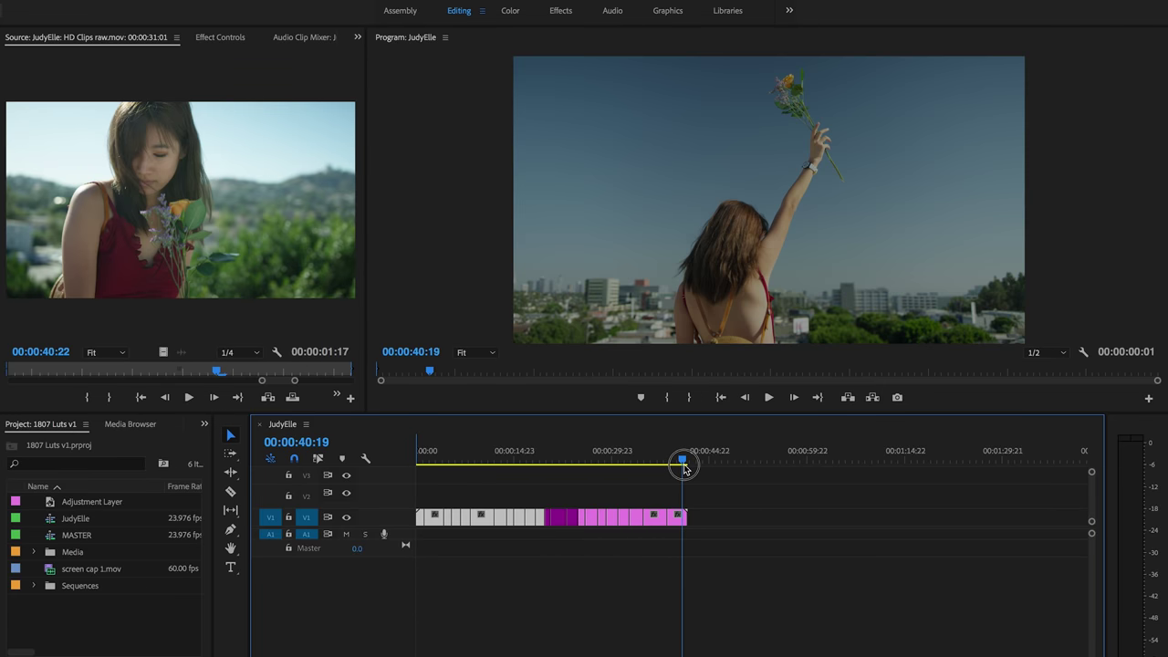
{"action": "left_click_drag", "start_coordinate": [682, 467], "coordinate": [497, 467]}
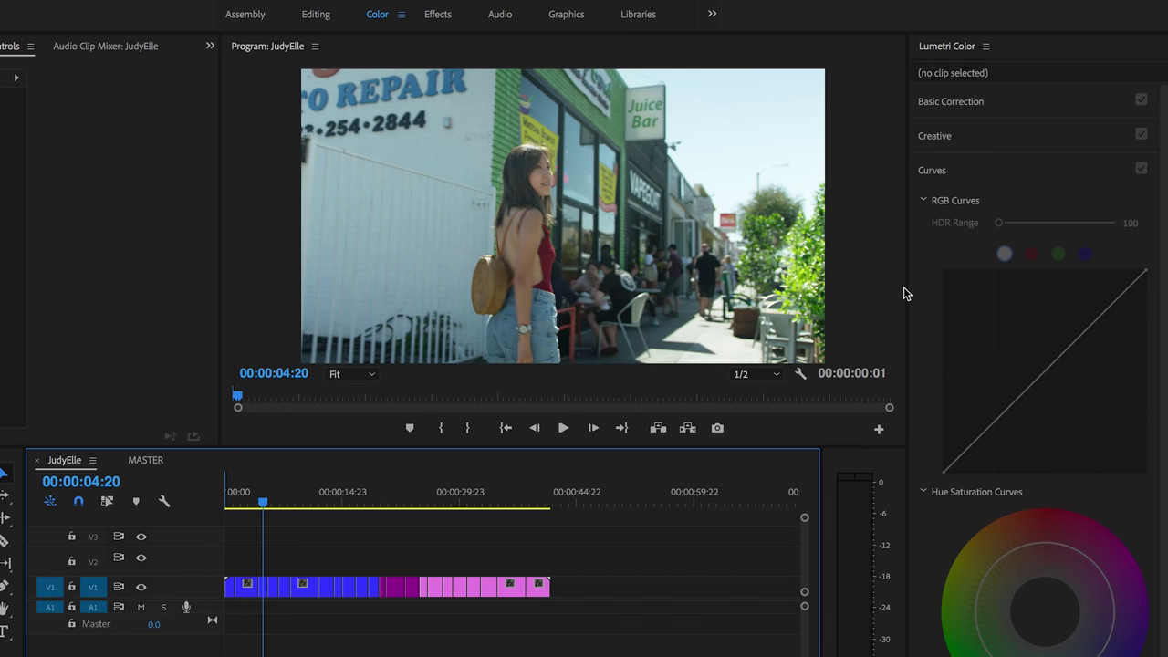
Create a new 3840×2160 Adjustment Layer and place it on V2 over the opening clips.
{"action": "left_click", "coordinate": [931, 171]}
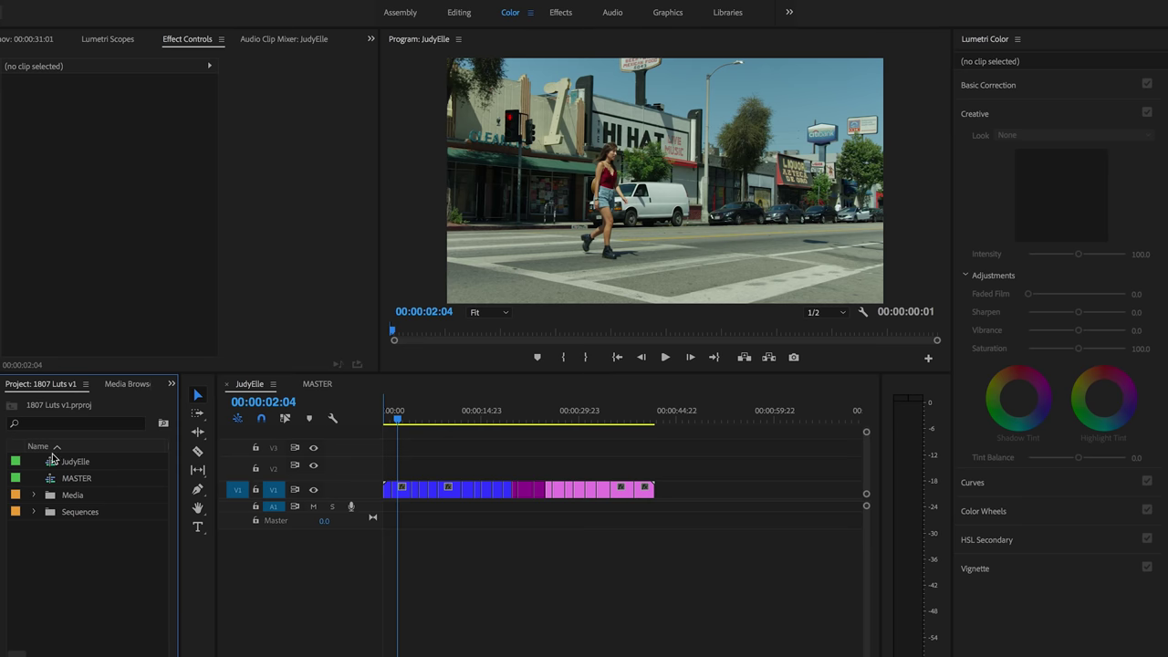
{"action": "right_click", "coordinate": [40, 464]}
{"action": "mouse_move", "coordinate": [82, 523]}
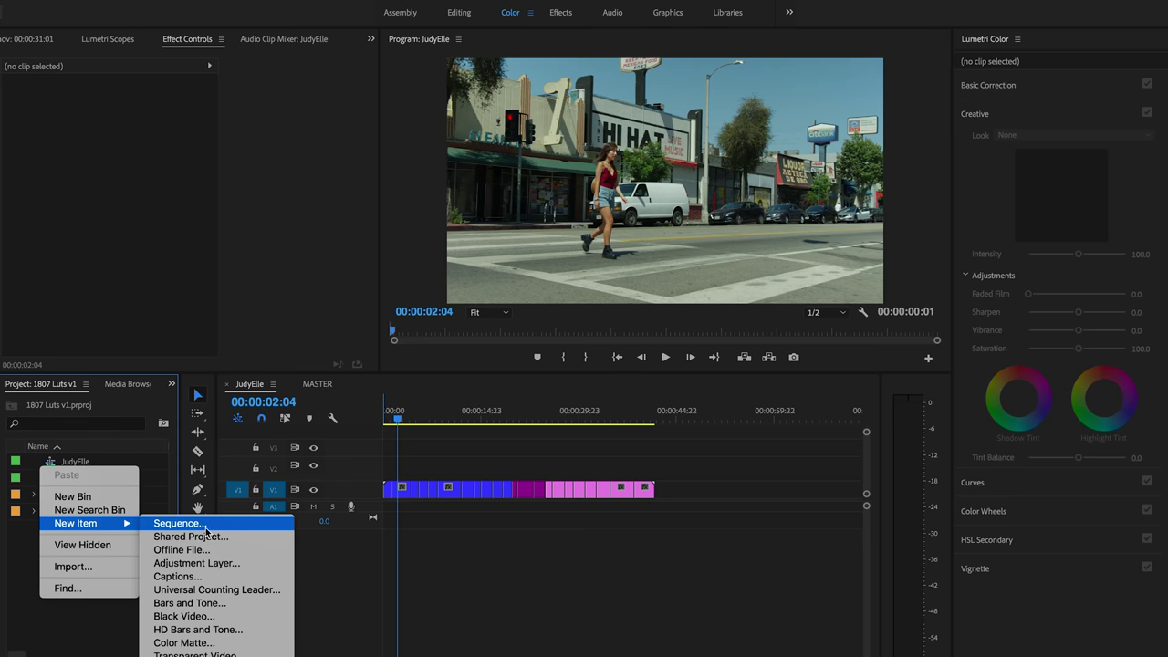
{"action": "left_click", "coordinate": [196, 563]}
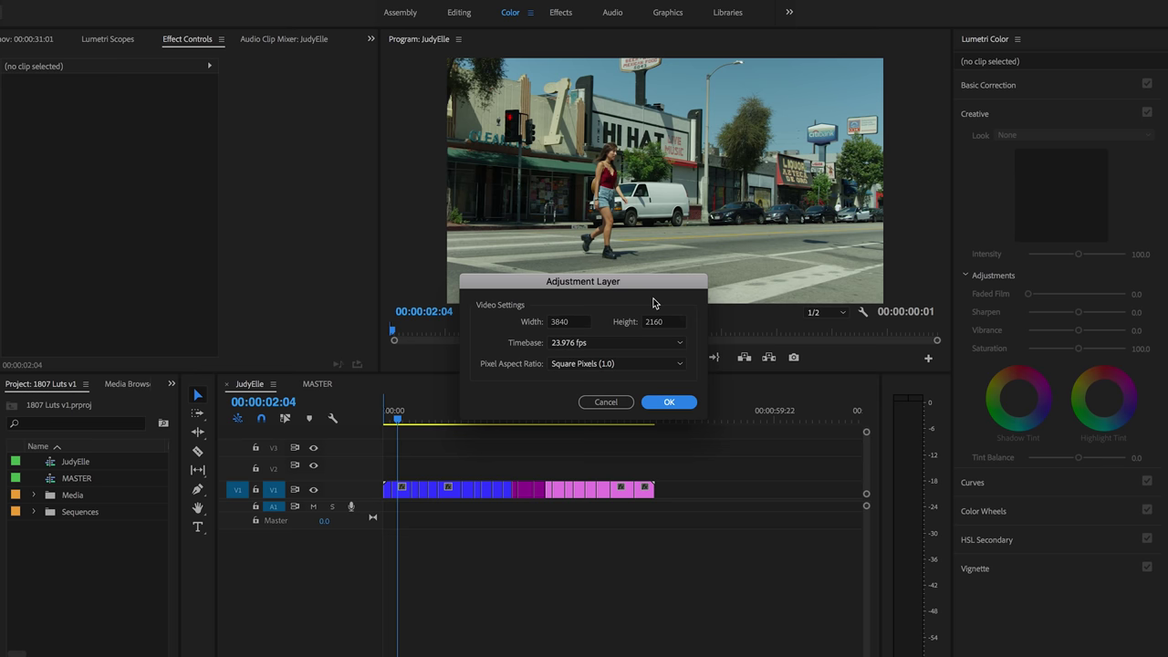
{"action": "left_click", "coordinate": [670, 402]}
{"action": "mouse_move", "coordinate": [91, 461]}
{"action": "left_mouse_down"}
{"action": "mouse_move", "coordinate": [390, 475]}
{"action": "mouse_move", "coordinate": [506, 467]}
{"action": "left_mouse_up"}
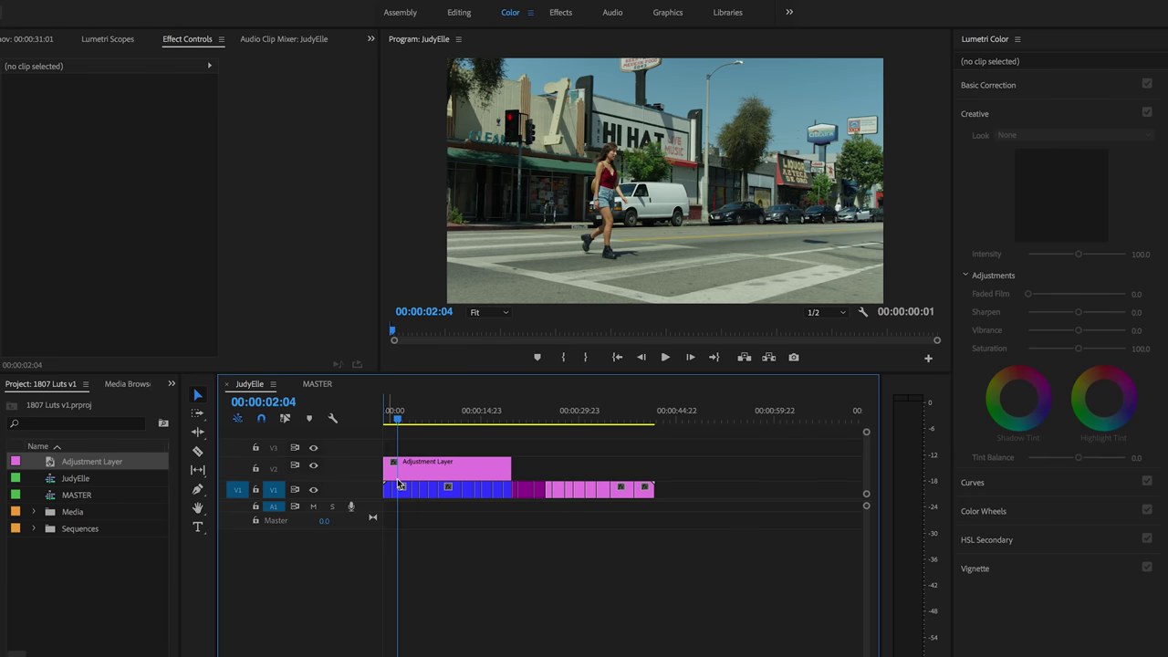
{"action": "left_click_drag", "start_coordinate": [410, 416], "coordinate": [500, 419]}
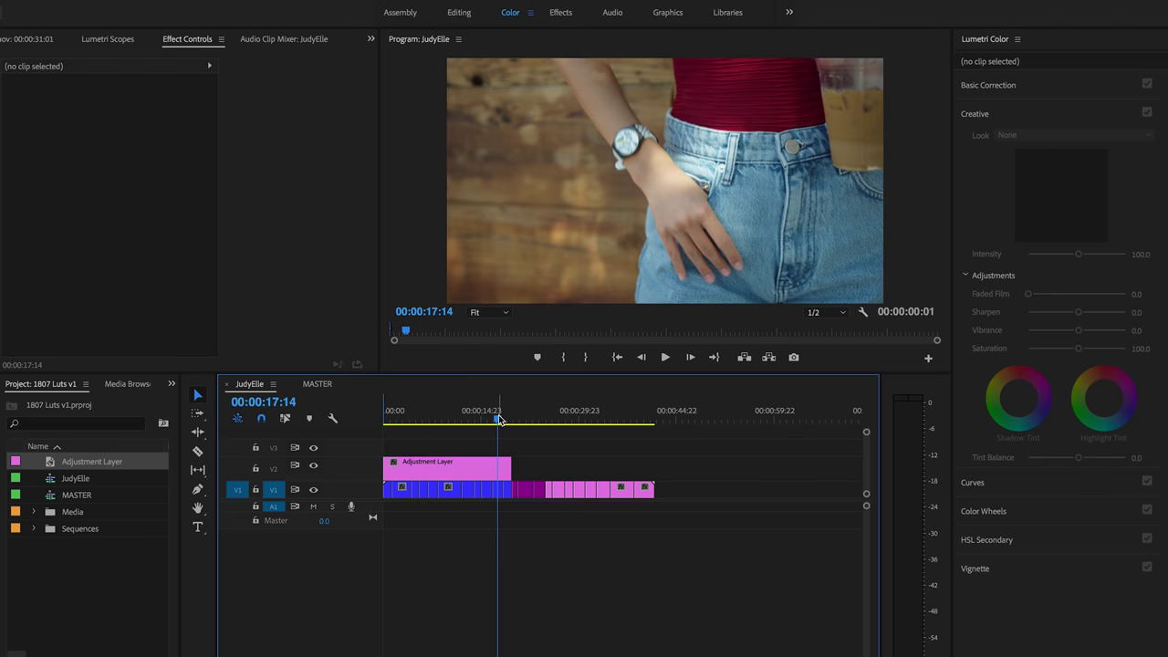
Test raising Exposure on the adjustment layer's Lumetri Basic Correction, then reset it to zero.
{"action": "left_click", "coordinate": [461, 467]}
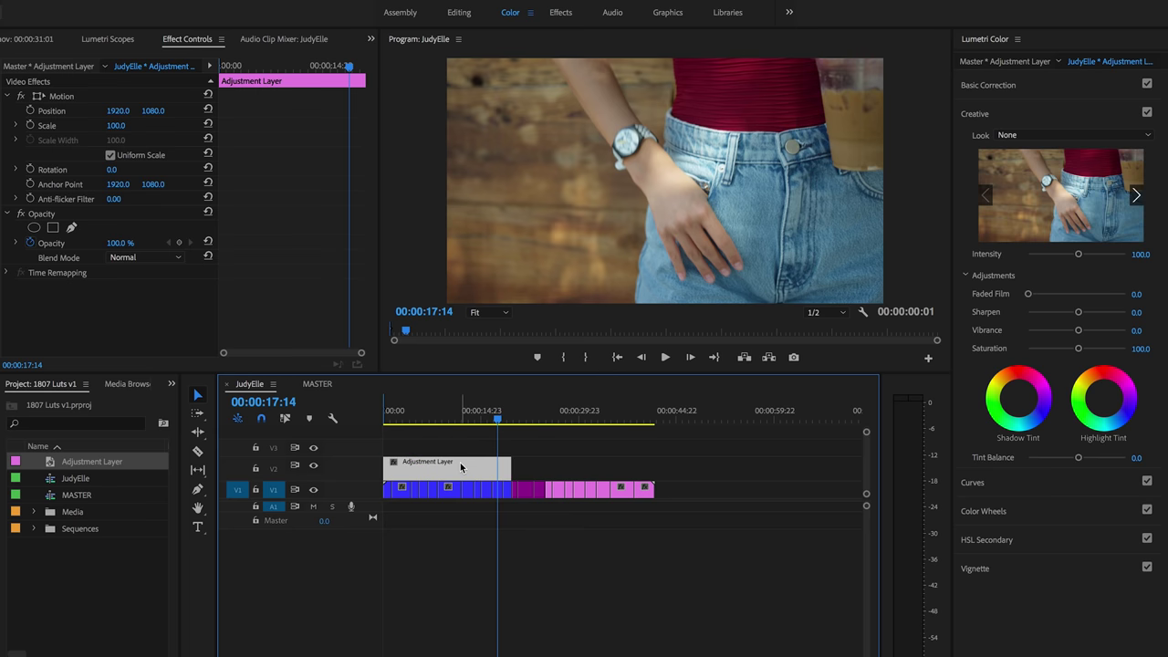
{"action": "key", "text": "Up"}
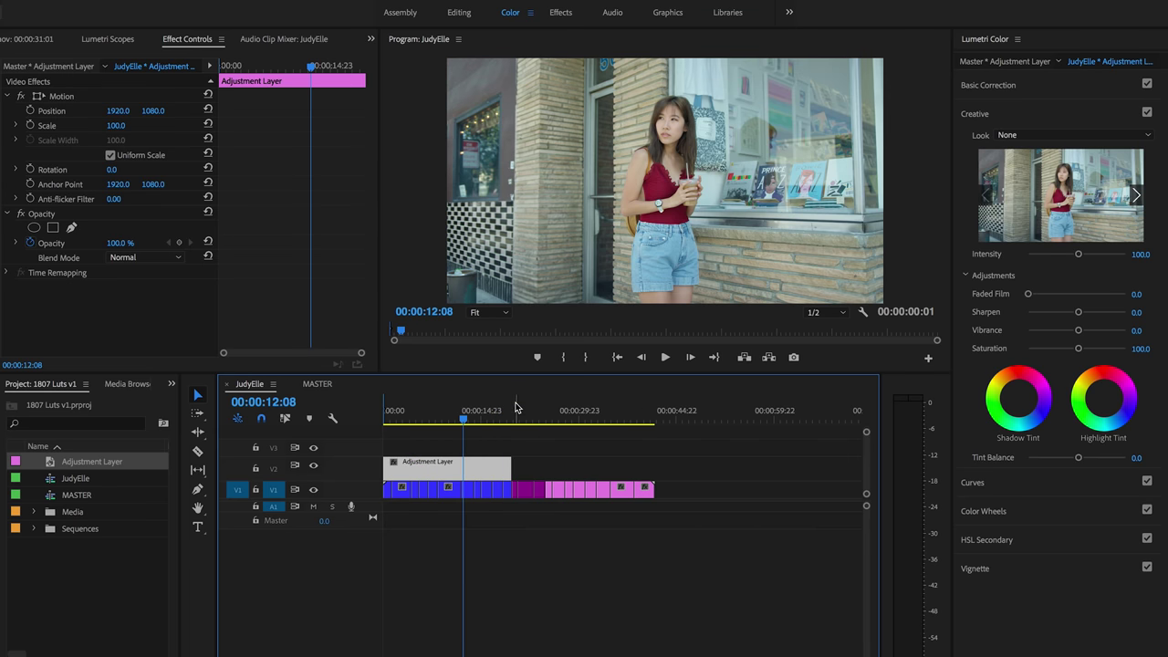
{"action": "left_click", "coordinate": [983, 85]}
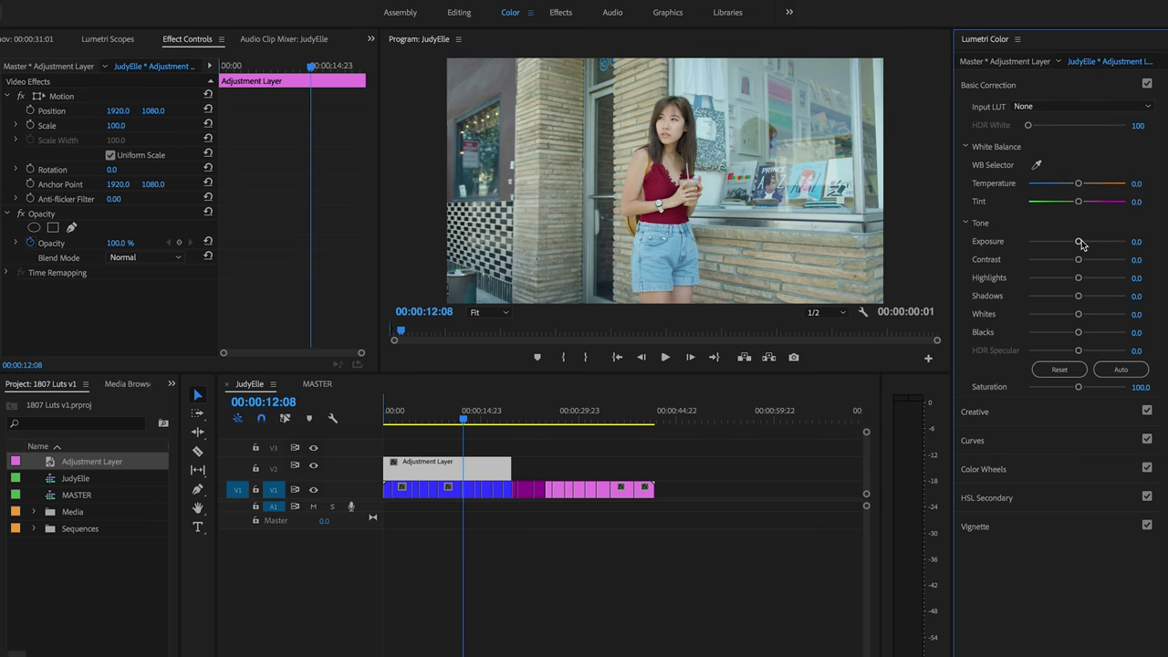
{"action": "left_click_drag", "start_coordinate": [1079, 241], "coordinate": [1126, 242]}
{"action": "left_click_drag", "start_coordinate": [464, 412], "coordinate": [456, 412]}
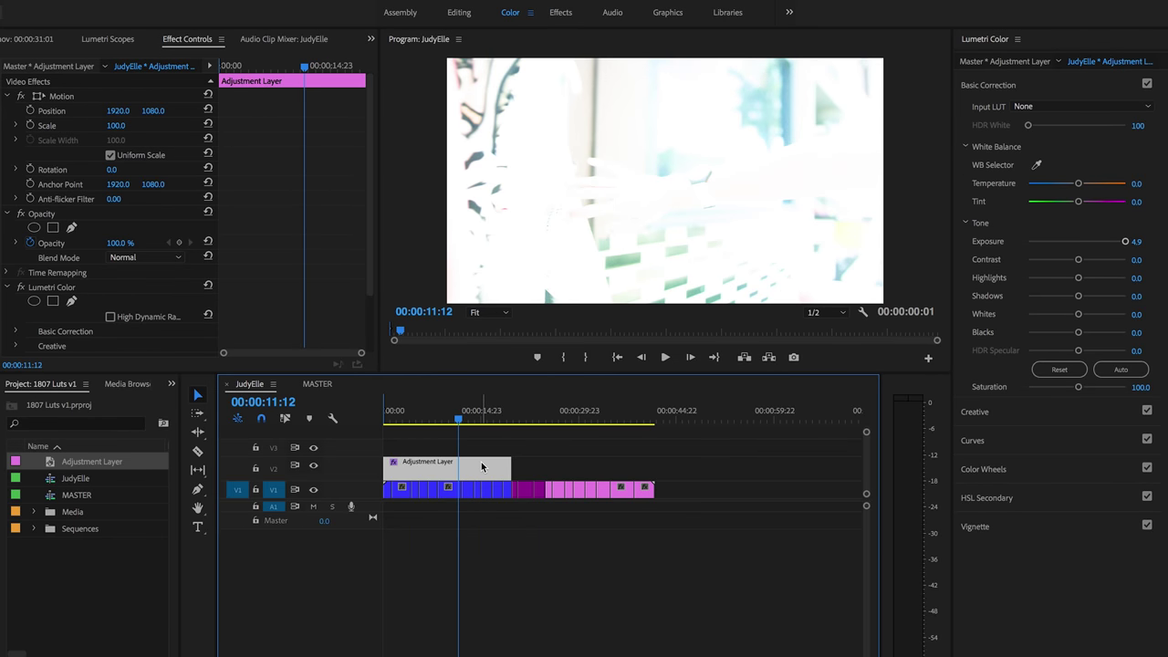
{"action": "left_click", "coordinate": [209, 287]}
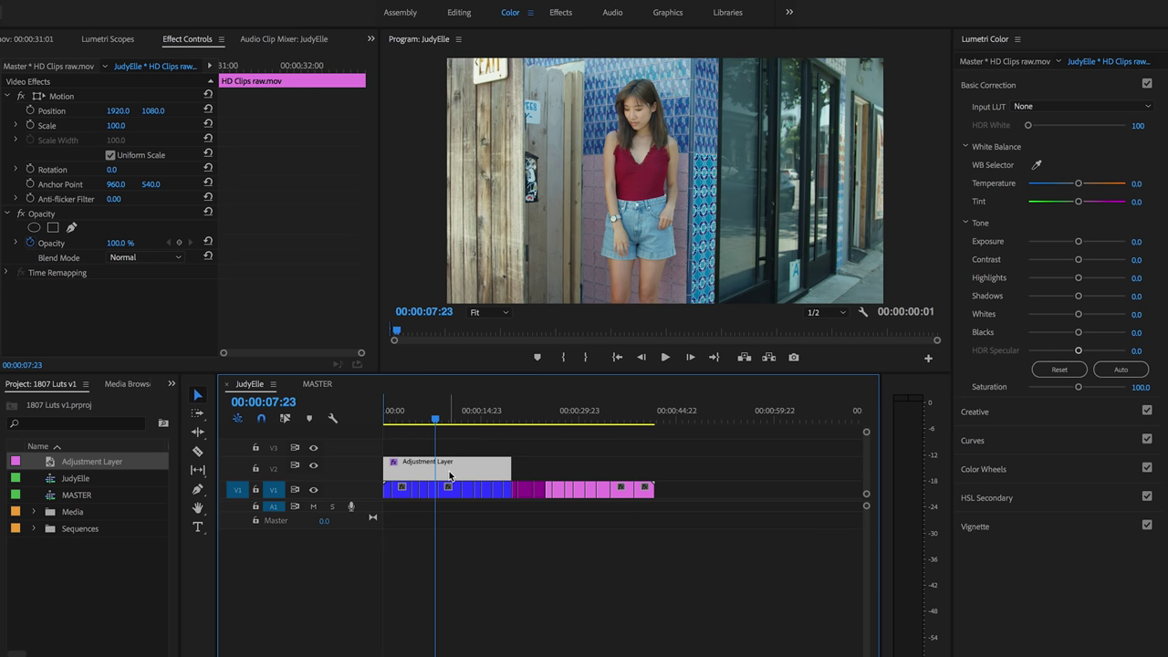
{"action": "left_click", "coordinate": [1010, 84]}
Load Rainforest.cube as the adjustment layer's Creative look.
{"action": "left_click", "coordinate": [981, 117]}
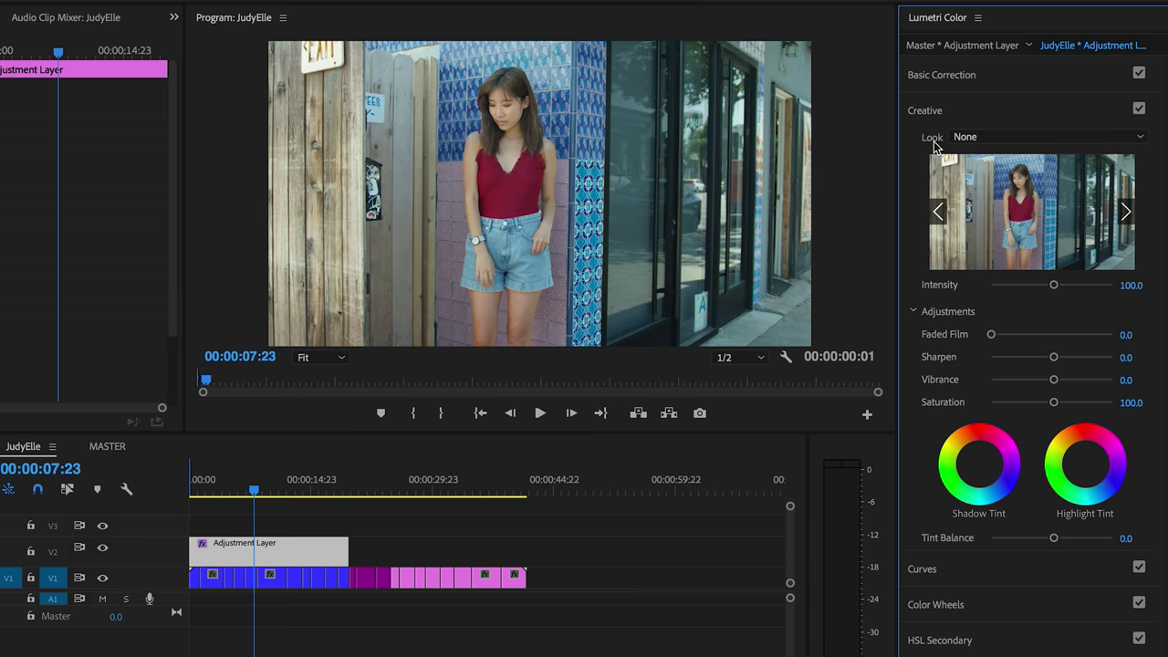
{"action": "left_click", "coordinate": [1026, 137]}
{"action": "left_click", "coordinate": [639, 184]}
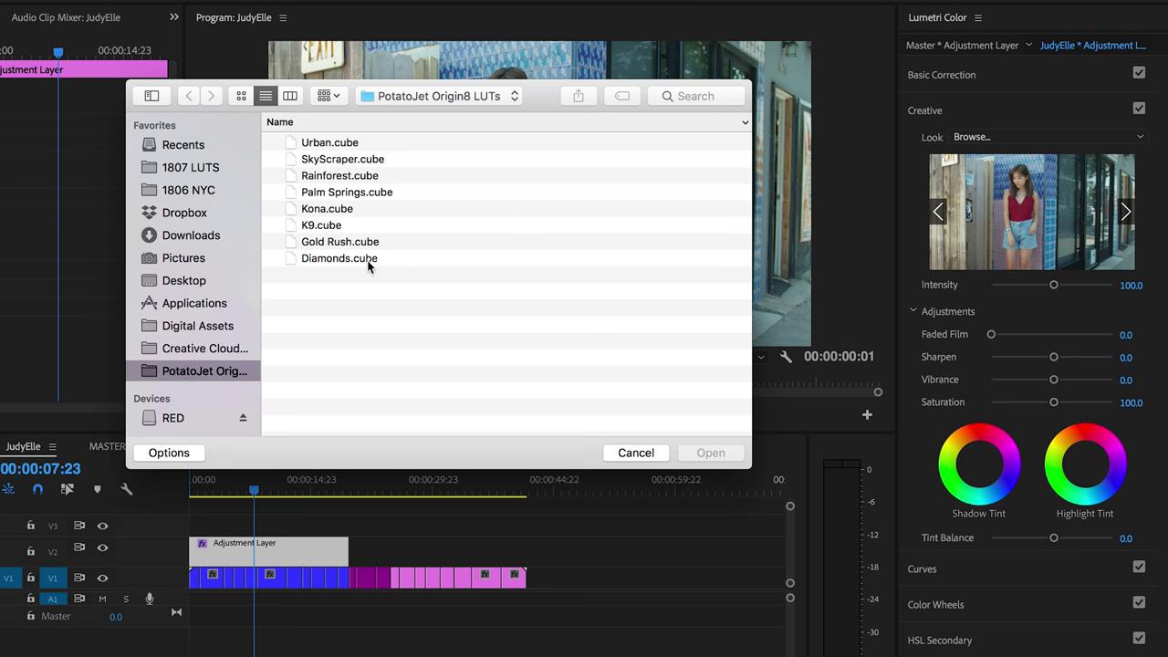
{"action": "double_click", "coordinate": [350, 176]}
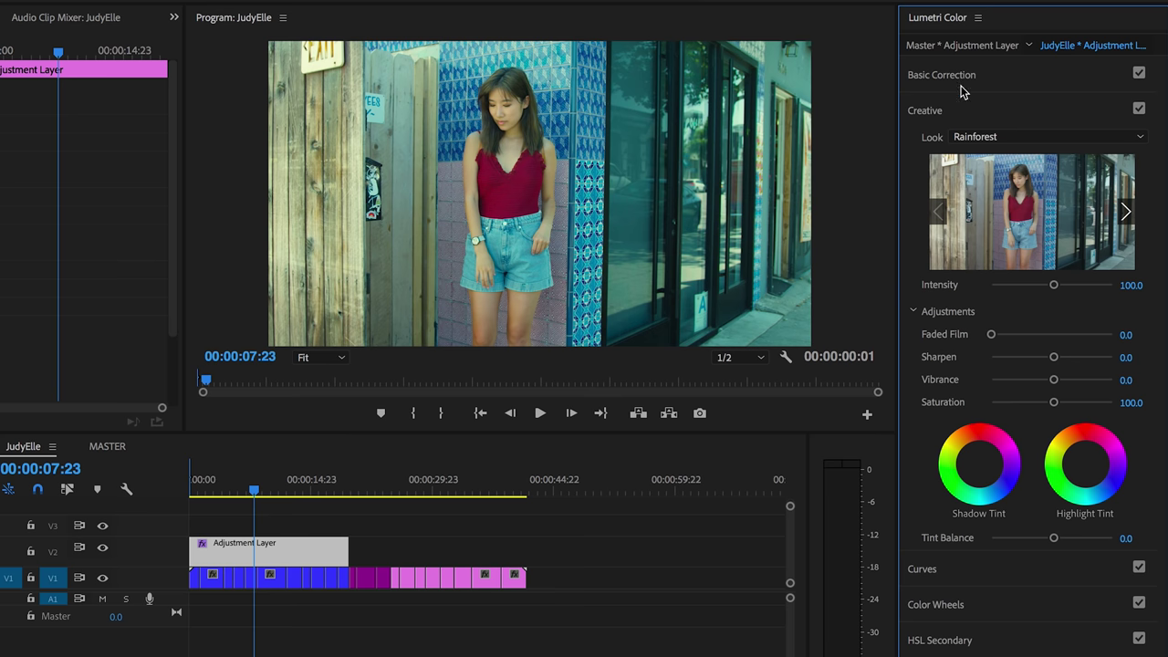
Try Diamonds.cube as the look, then settle on Kona.cube.
{"action": "left_click", "coordinate": [1009, 137]}
{"action": "left_click", "coordinate": [776, 194]}
{"action": "double_click", "coordinate": [328, 259]}
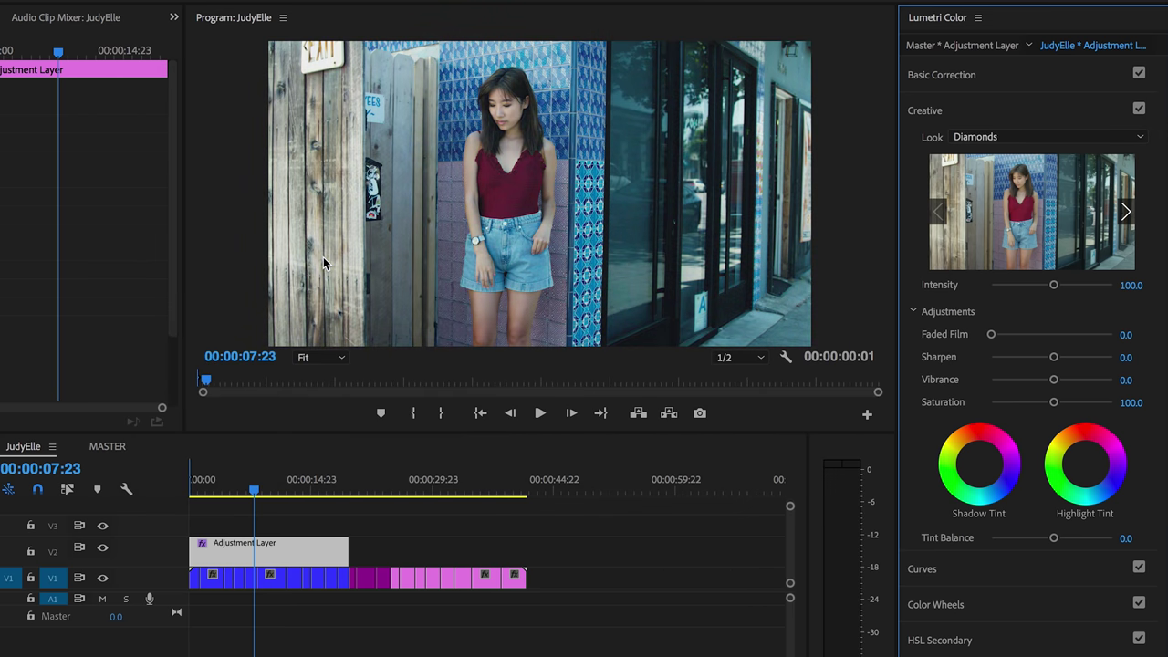
{"action": "left_click", "coordinate": [1009, 137]}
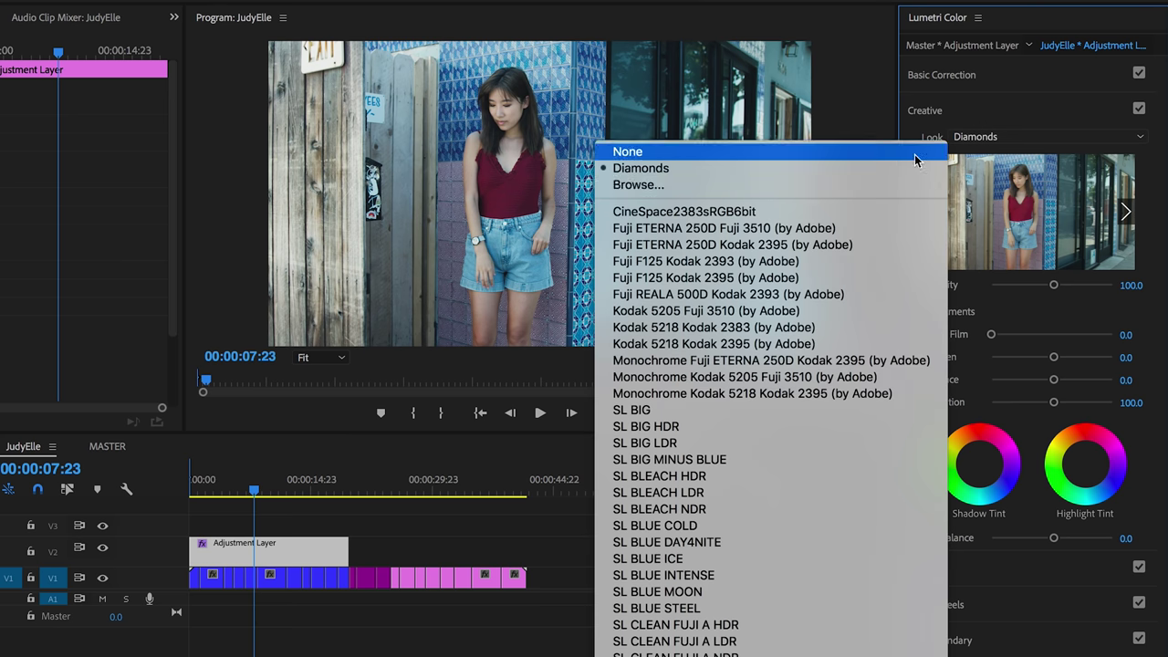
{"action": "left_click", "coordinate": [776, 193]}
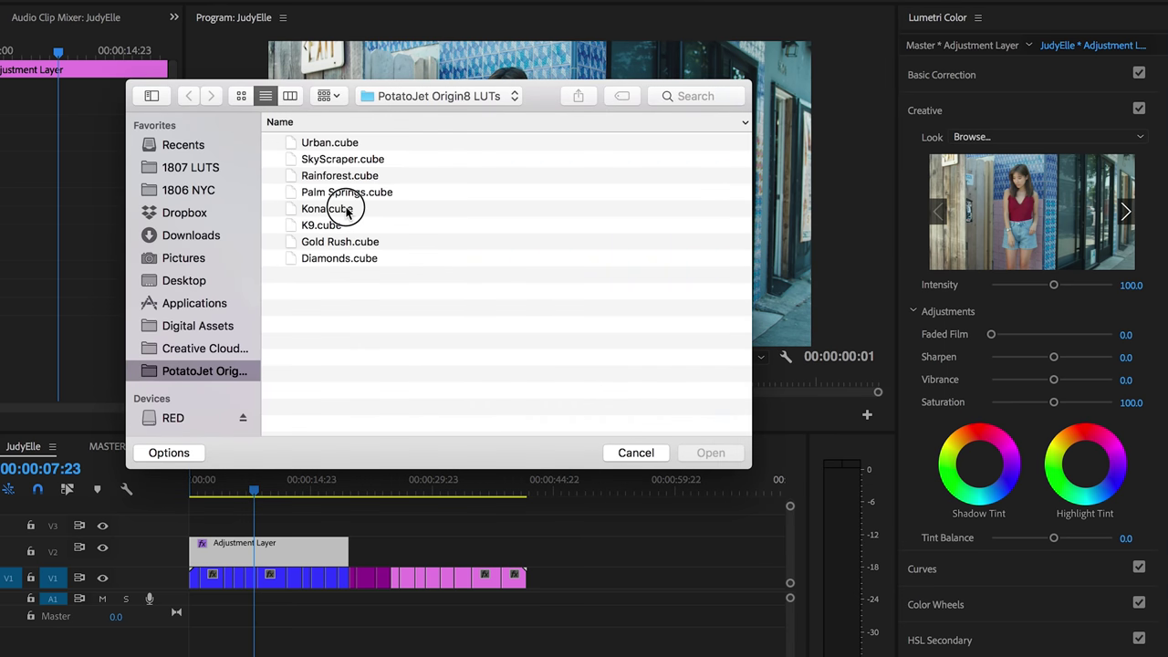
{"action": "double_click", "coordinate": [326, 209]}
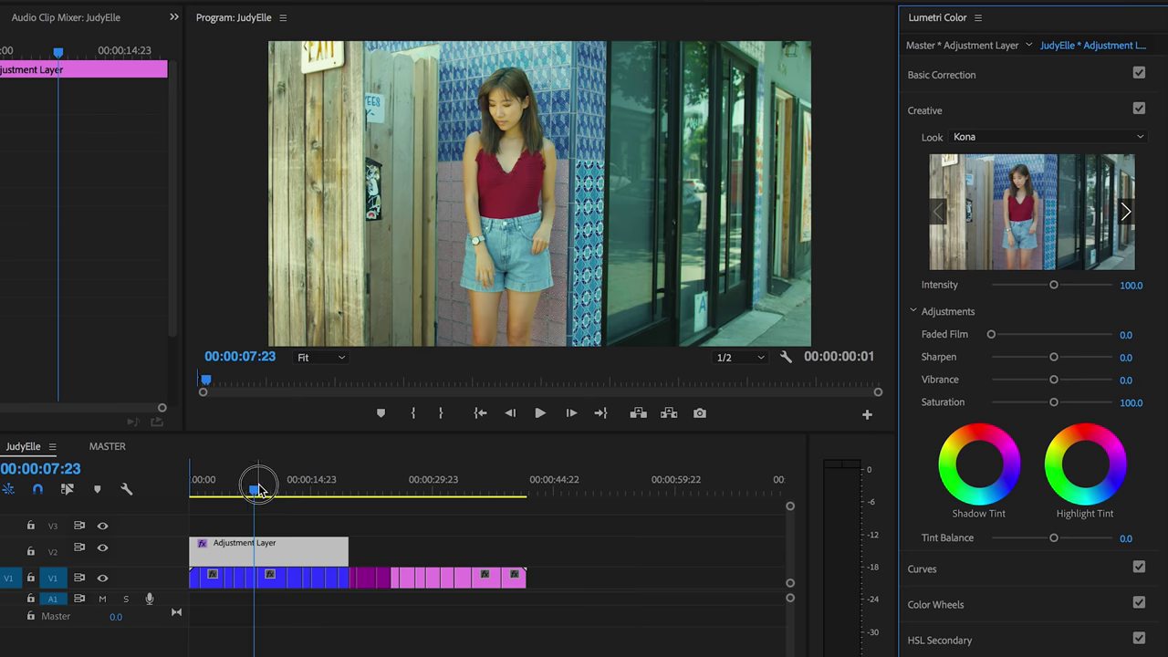
{"action": "mouse_move", "coordinate": [259, 487]}
{"action": "left_mouse_down"}
{"action": "mouse_move", "coordinate": [338, 486]}
{"action": "mouse_move", "coordinate": [193, 493]}
{"action": "mouse_move", "coordinate": [313, 487]}
{"action": "mouse_move", "coordinate": [245, 496]}
{"action": "mouse_move", "coordinate": [260, 494]}
{"action": "left_mouse_up"}
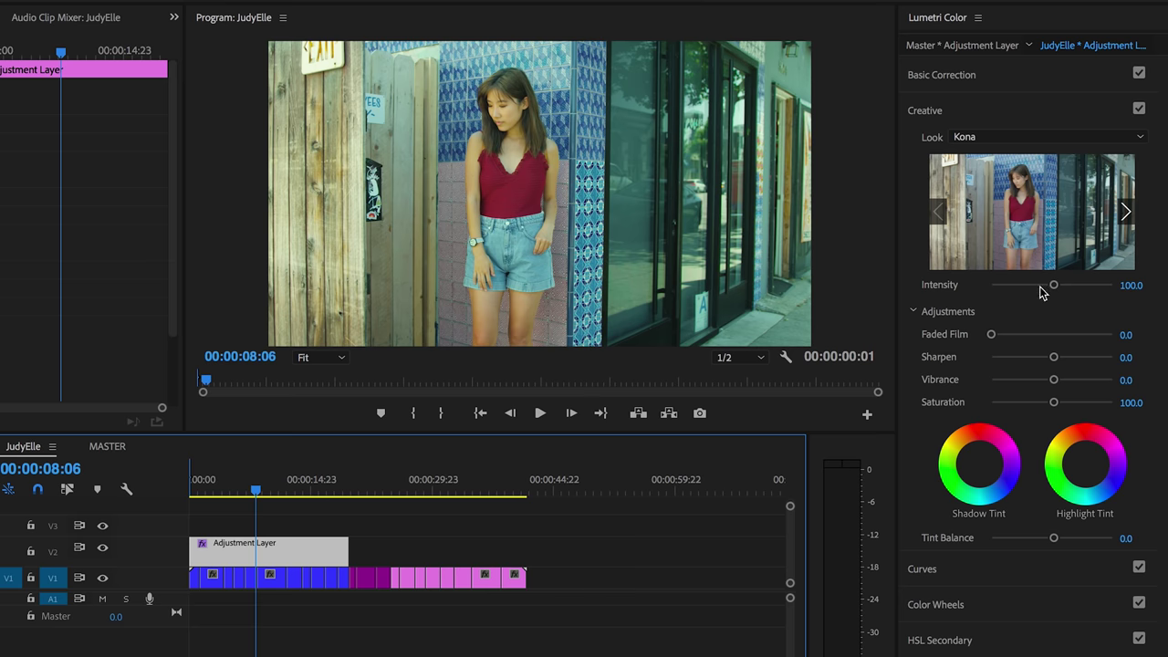
Lower the Kona look intensity to 71.4 and test Sharpen, resetting it to zero.
{"action": "left_click_drag", "start_coordinate": [1054, 288], "coordinate": [1031, 291]}
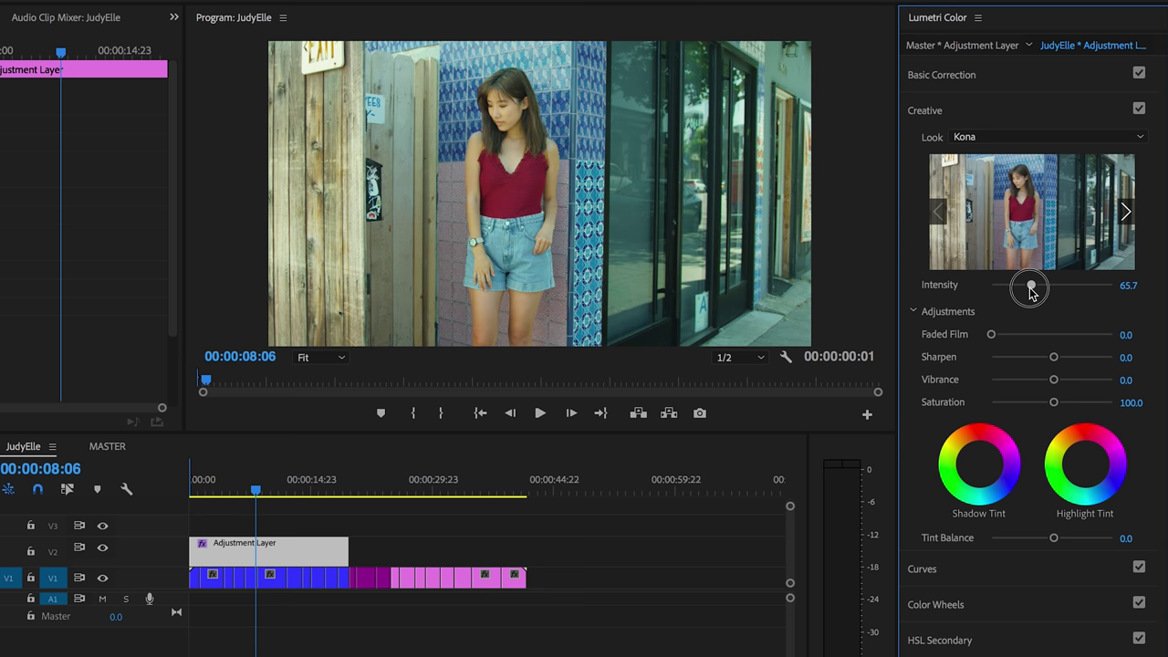
{"action": "left_click_drag", "start_coordinate": [1030, 291], "coordinate": [1035, 290]}
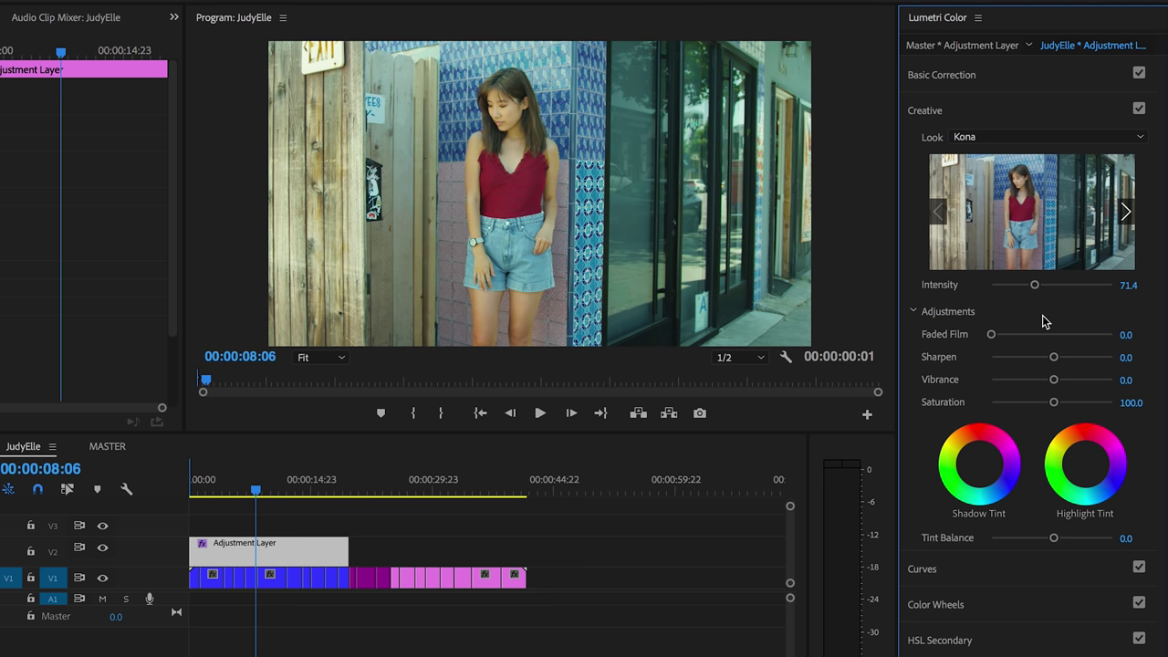
{"action": "left_click_drag", "start_coordinate": [1055, 357], "coordinate": [1077, 356]}
{"action": "double_click", "coordinate": [1077, 357]}
{"action": "mouse_move", "coordinate": [256, 494]}
{"action": "left_mouse_down"}
{"action": "mouse_move", "coordinate": [314, 494]}
{"action": "mouse_move", "coordinate": [195, 494]}
{"action": "mouse_move", "coordinate": [215, 494]}
{"action": "left_mouse_up"}
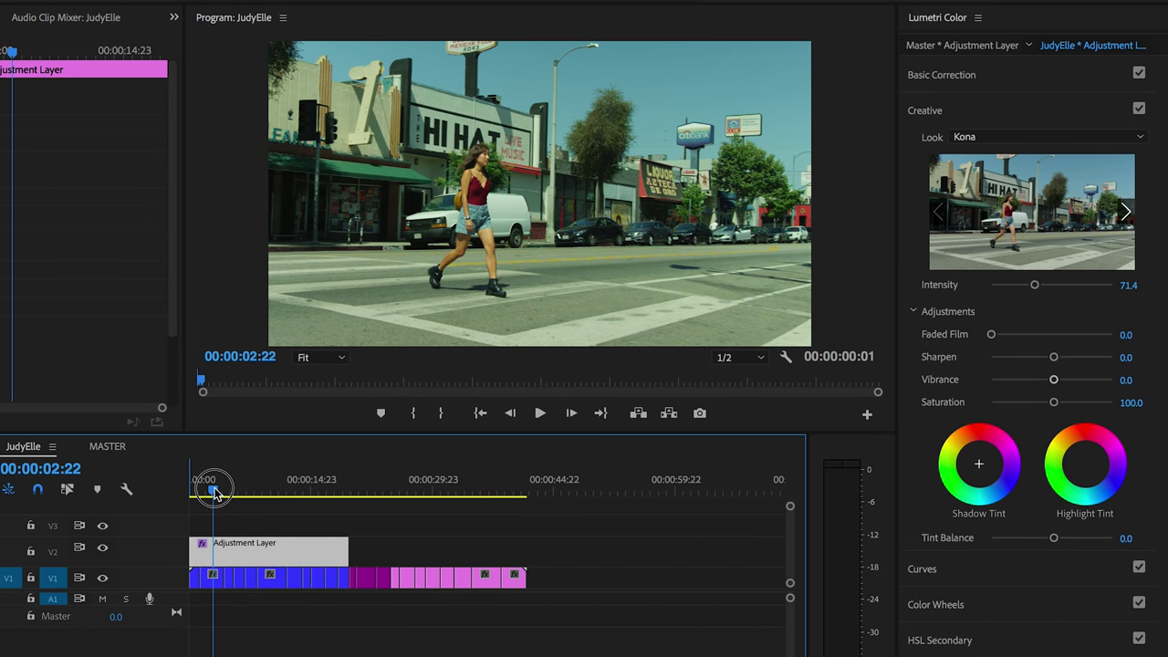
On the first raw V1 clip, undo an Exposure test and bend the RGB curve up.
{"action": "left_click", "coordinate": [252, 518]}
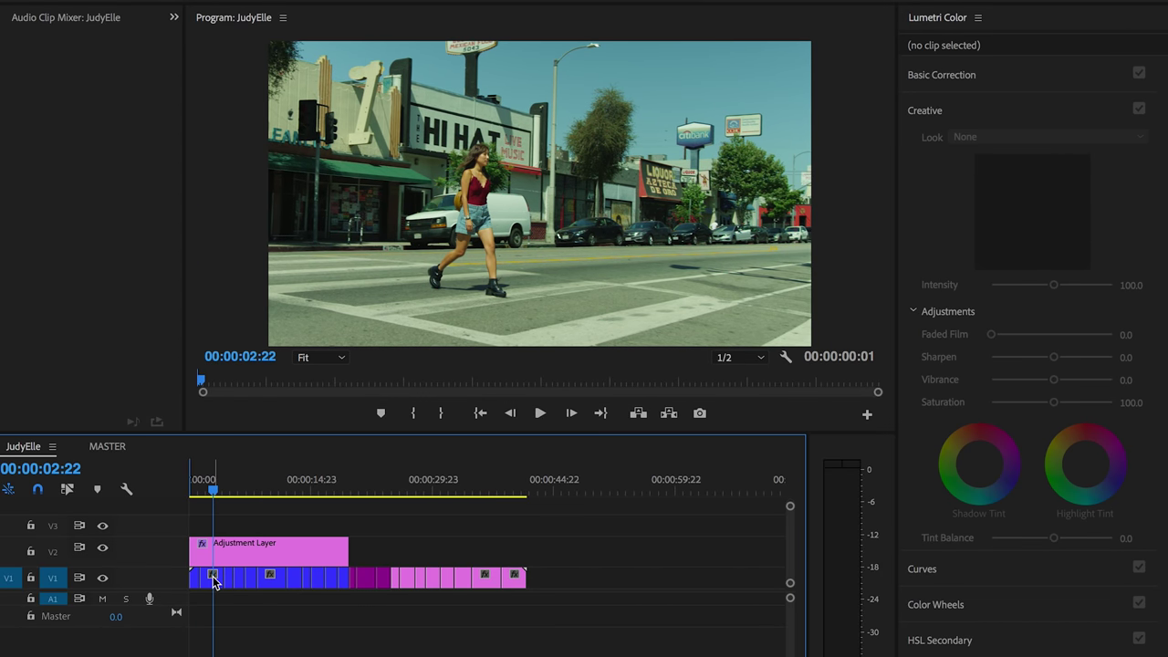
{"action": "left_click", "coordinate": [215, 581]}
{"action": "left_click", "coordinate": [228, 541]}
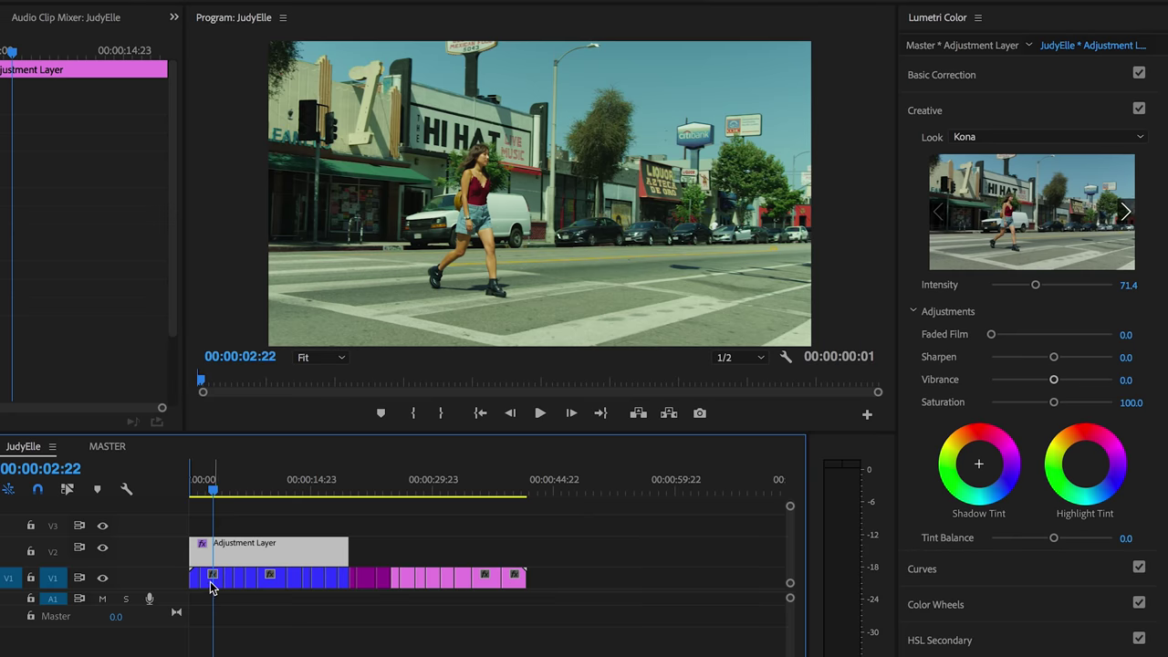
{"action": "left_click", "coordinate": [209, 583]}
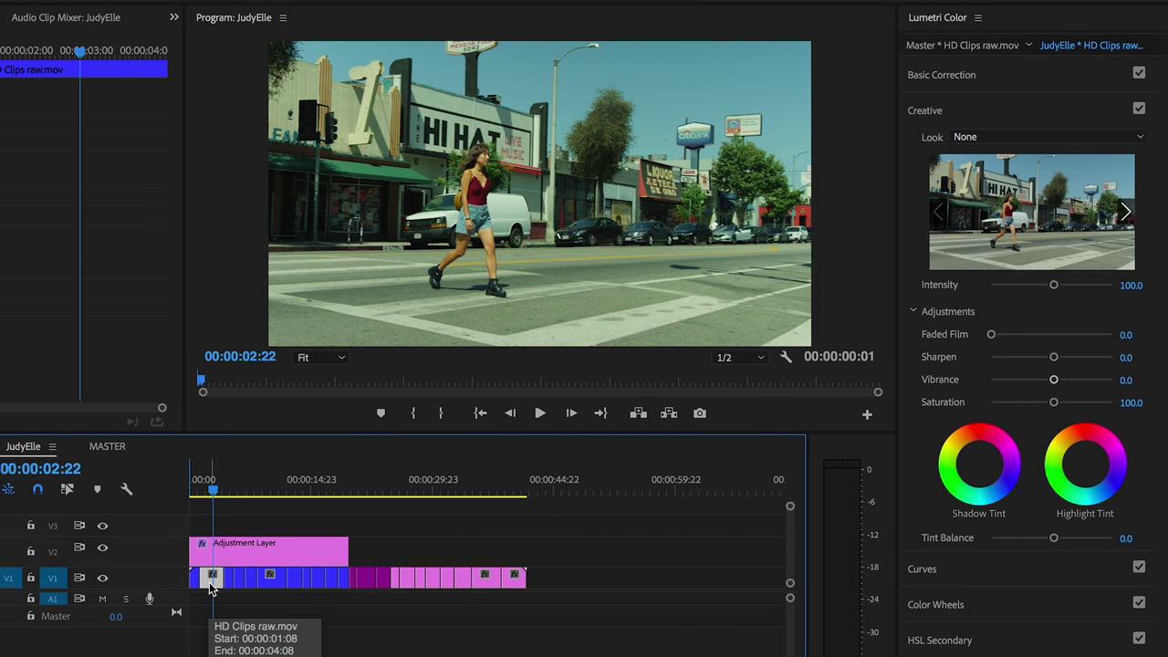
{"action": "left_click", "coordinate": [968, 75]}
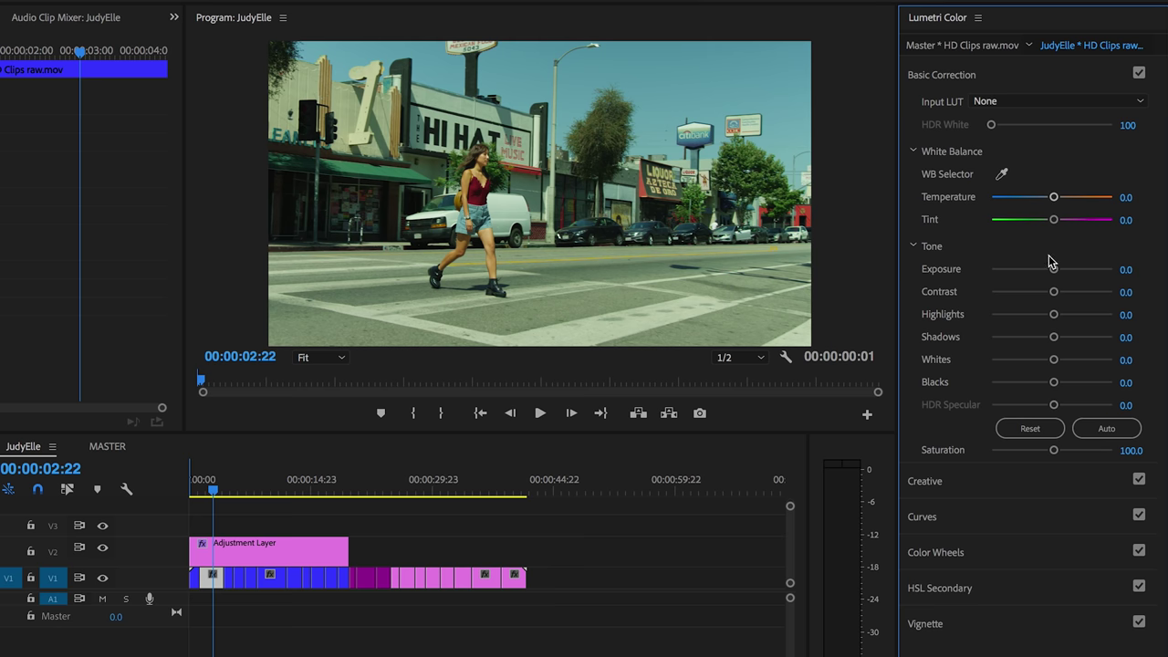
{"action": "left_click_drag", "start_coordinate": [1054, 270], "coordinate": [1060, 272]}
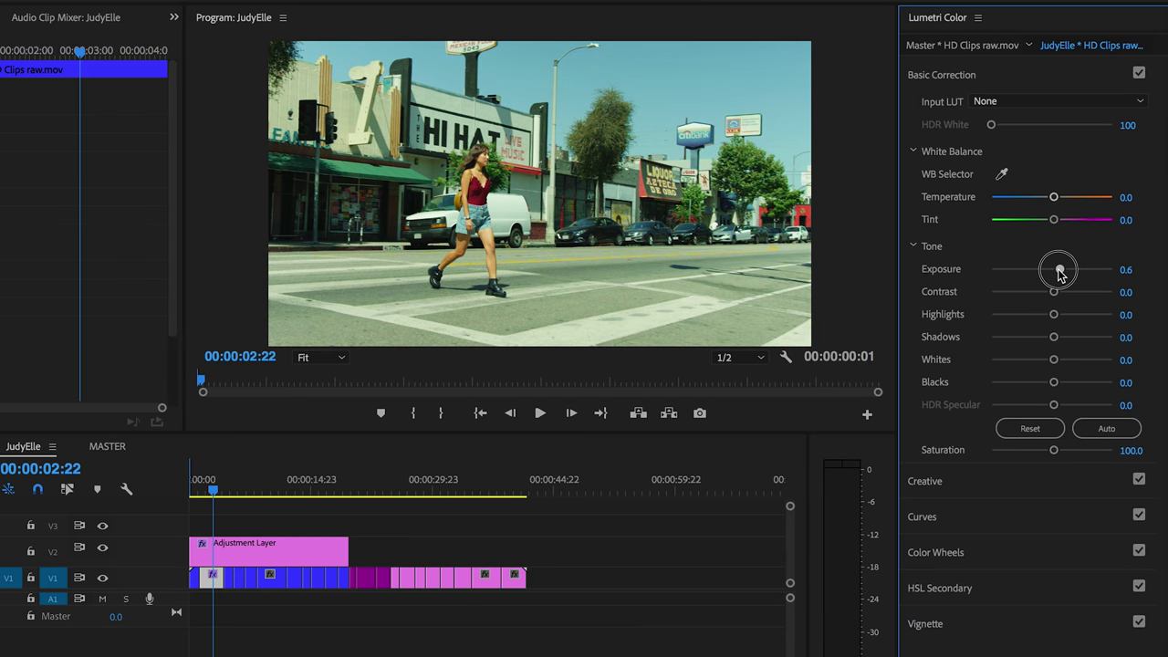
{"action": "key", "text": "ctrl+z"}
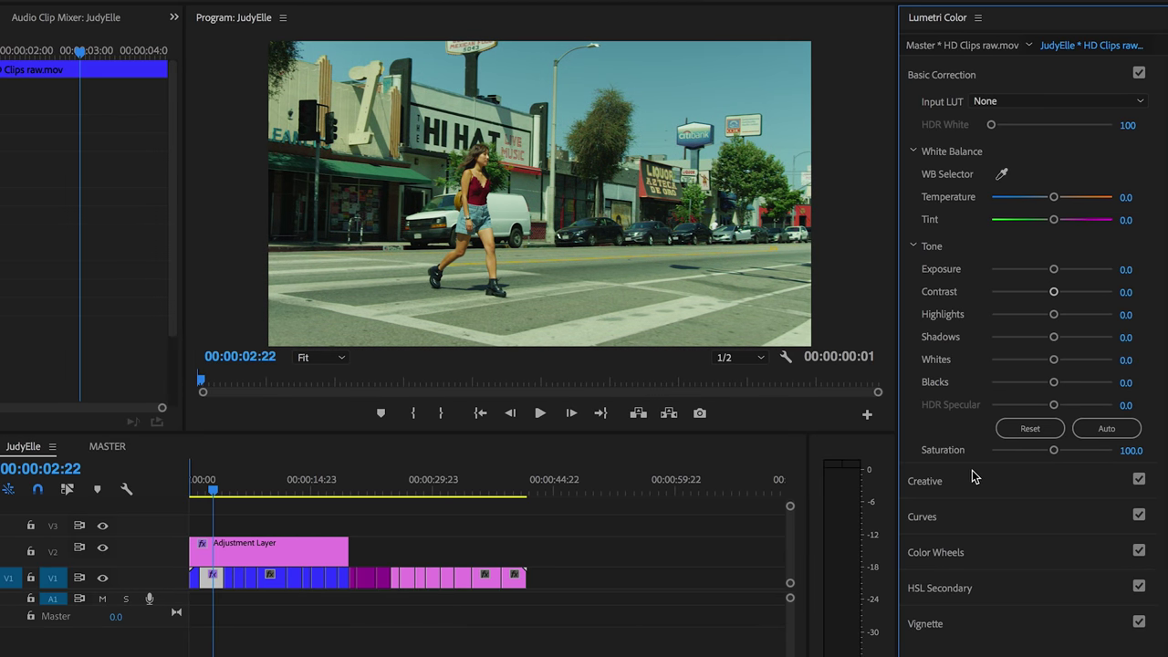
{"action": "left_click", "coordinate": [941, 75]}
{"action": "left_click_drag", "start_coordinate": [1064, 331], "coordinate": [1072, 311]}
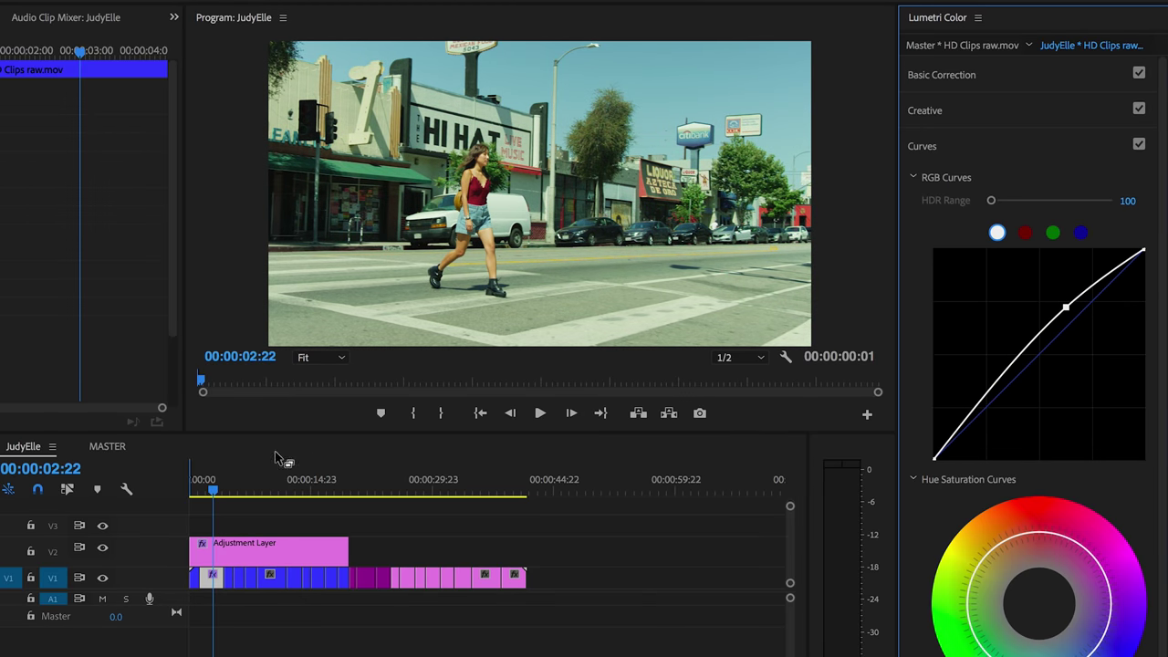
Add a second Adjustment Layer on V2 over the magenta flower clips near 24 seconds, trimmed.
{"action": "left_click_drag", "start_coordinate": [216, 481], "coordinate": [323, 492]}
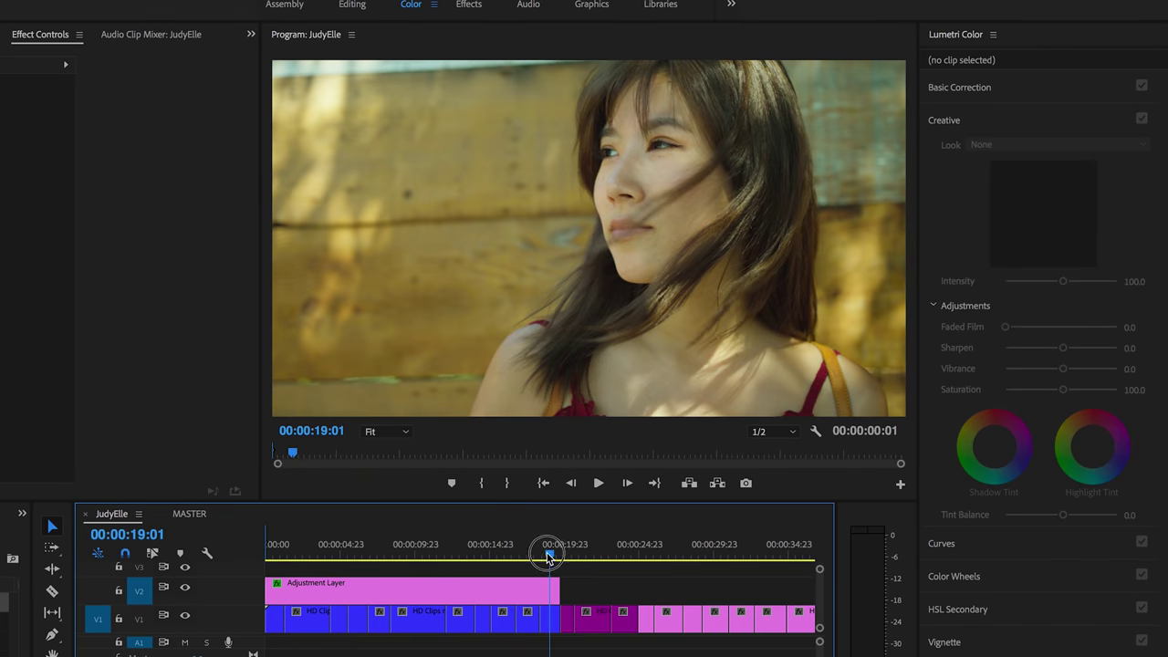
{"action": "mouse_move", "coordinate": [549, 555]}
{"action": "left_mouse_down"}
{"action": "mouse_move", "coordinate": [608, 556]}
{"action": "mouse_move", "coordinate": [580, 561]}
{"action": "left_mouse_up"}
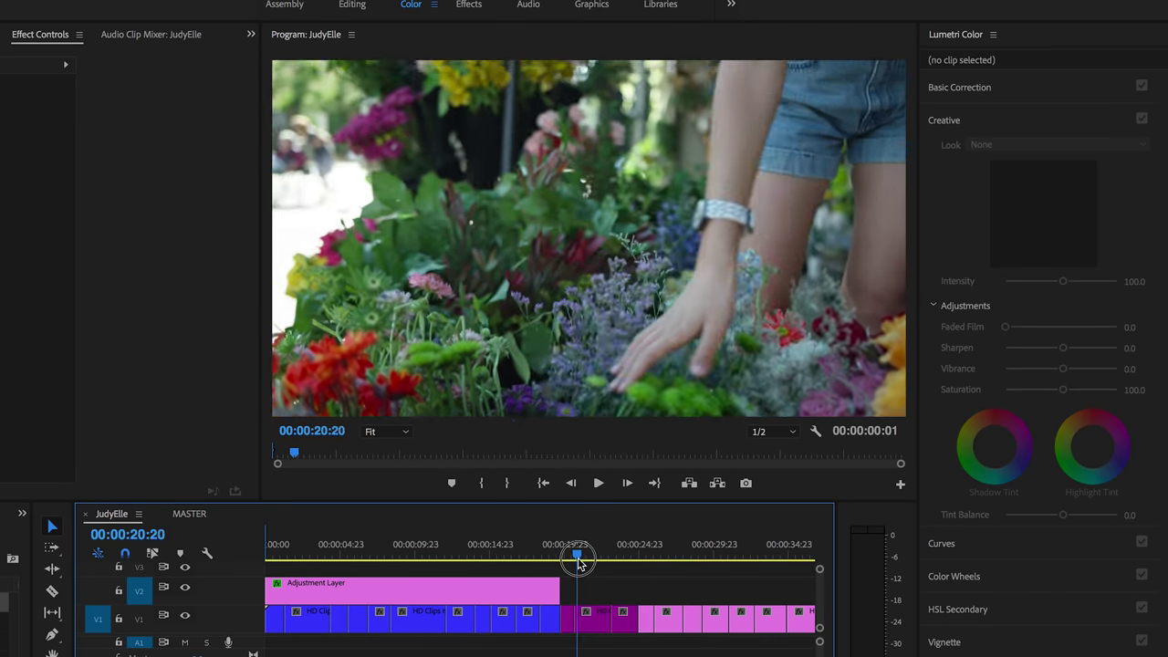
{"action": "left_click_drag", "start_coordinate": [579, 561], "coordinate": [630, 559]}
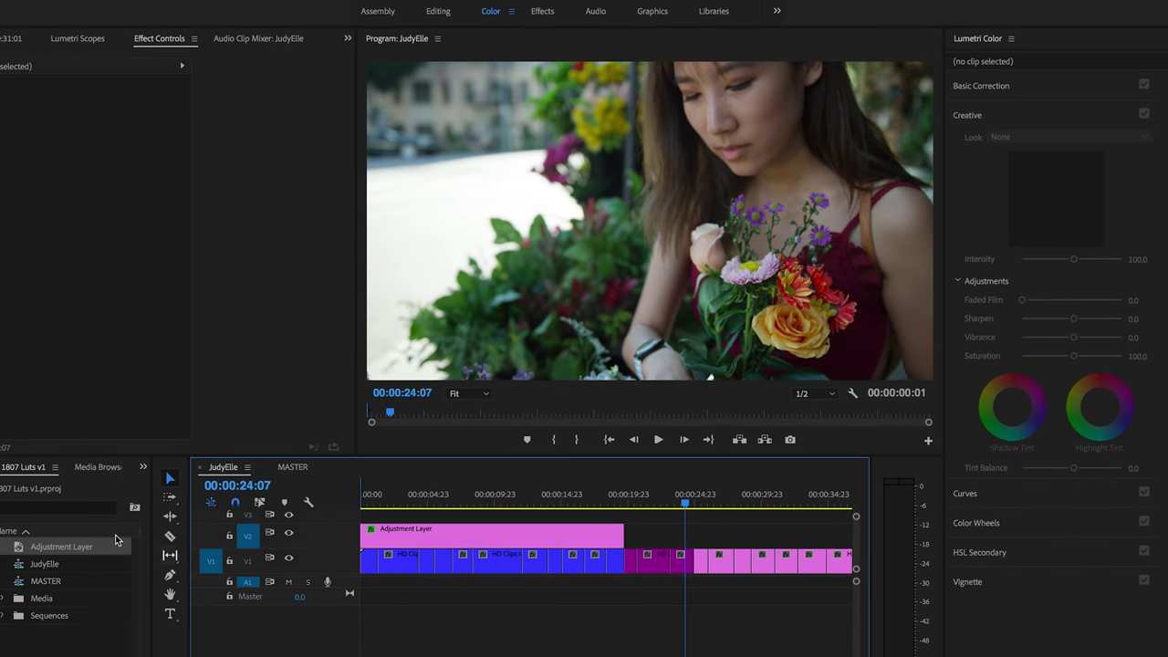
{"action": "left_click_drag", "start_coordinate": [62, 546], "coordinate": [692, 539]}
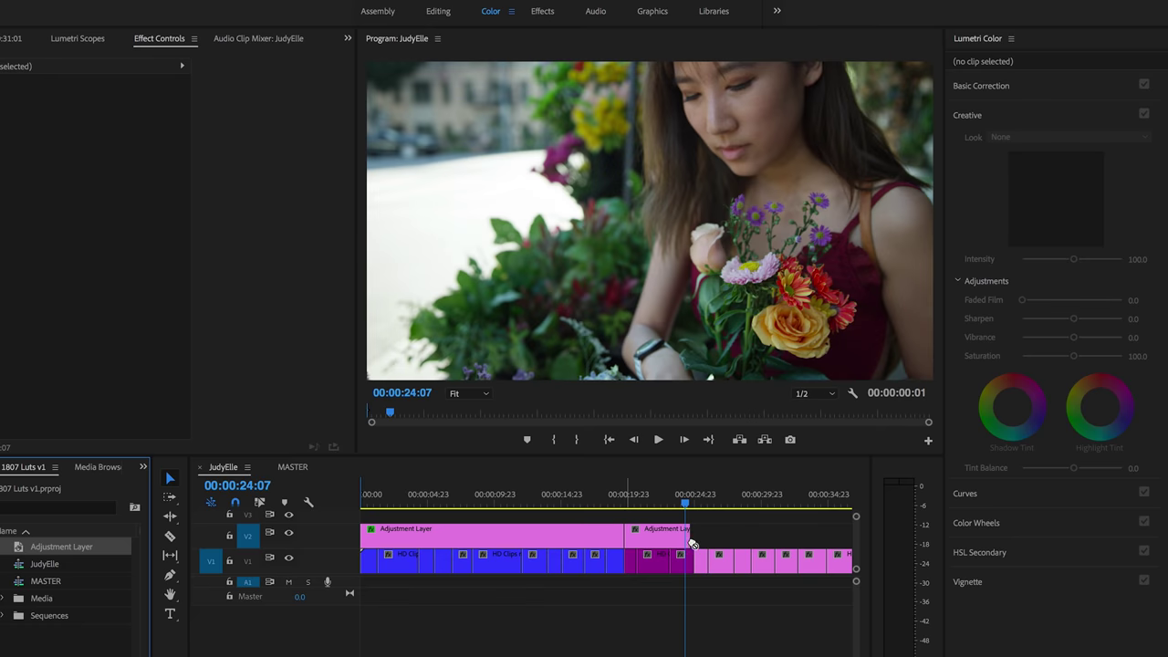
{"action": "left_click_drag", "start_coordinate": [692, 538], "coordinate": [696, 538]}
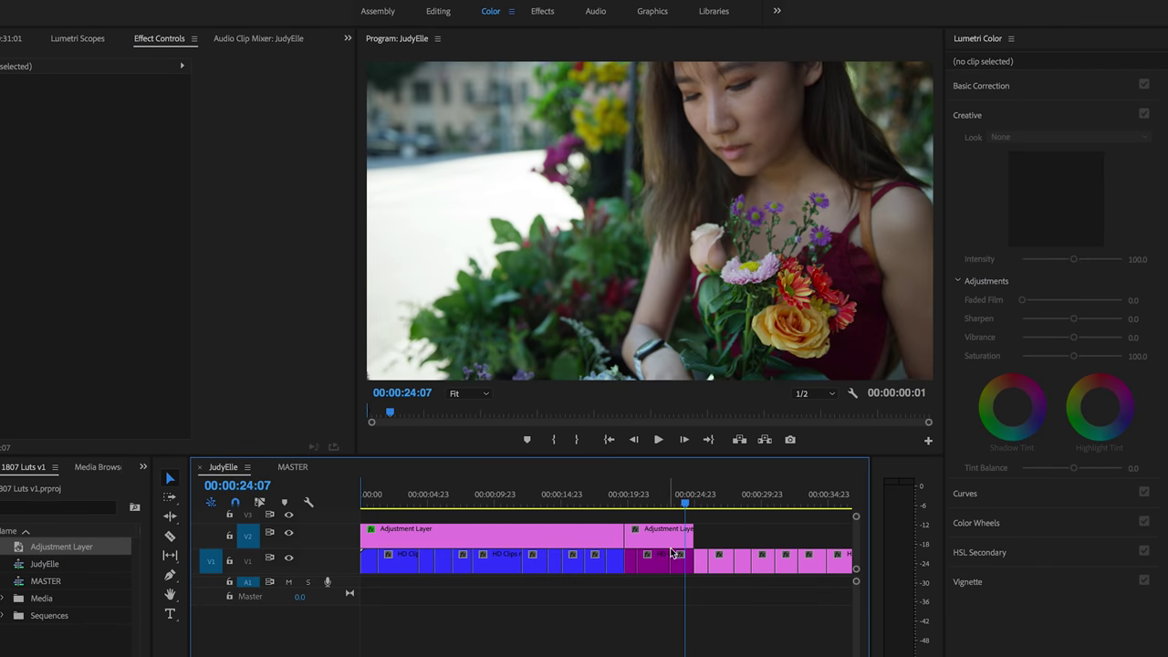
{"action": "left_click", "coordinate": [662, 534]}
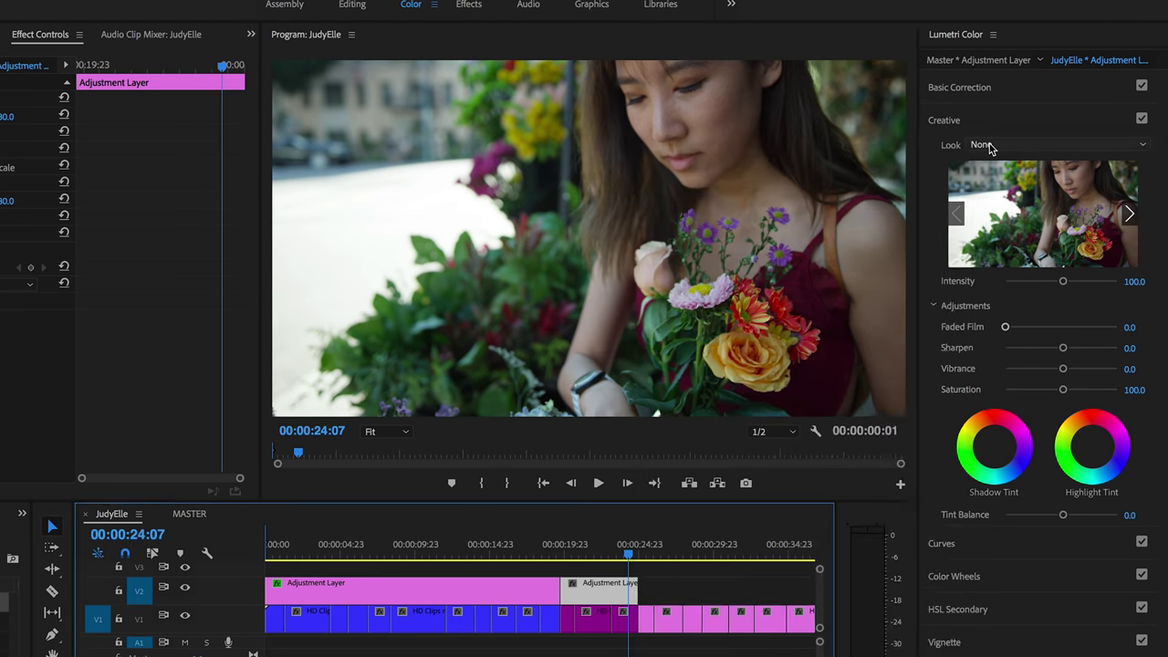
Try Urban.cube and then Palm Springs.cube as the second layer's Creative look.
{"action": "left_click", "coordinate": [1004, 137]}
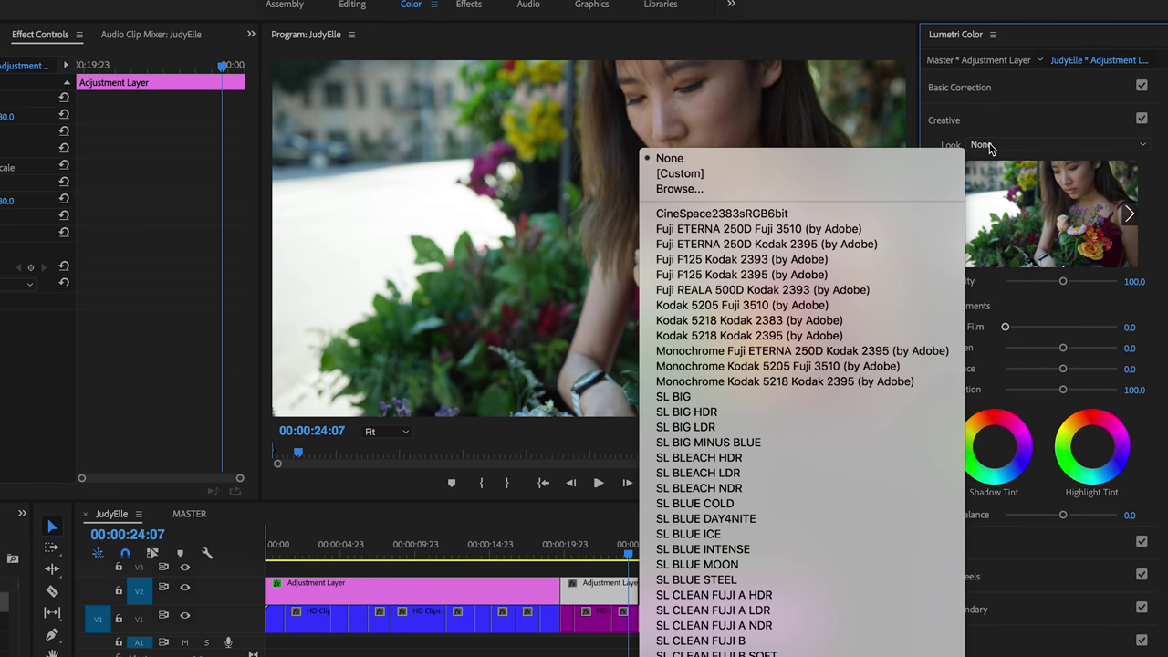
{"action": "left_click", "coordinate": [680, 189]}
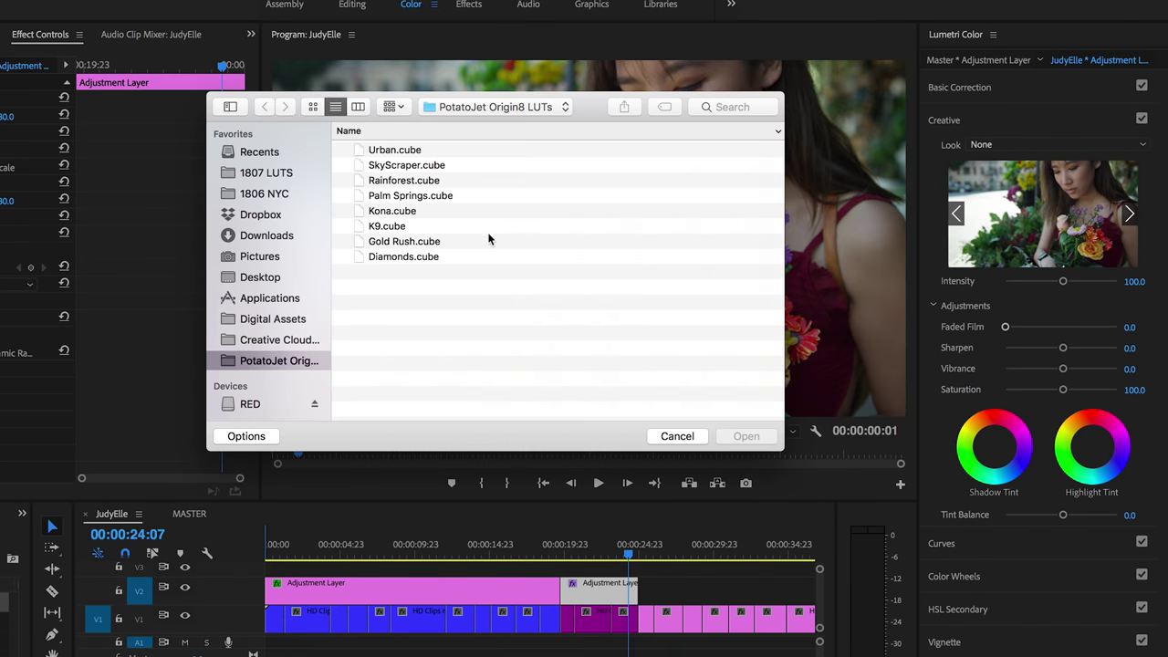
{"action": "double_click", "coordinate": [395, 150]}
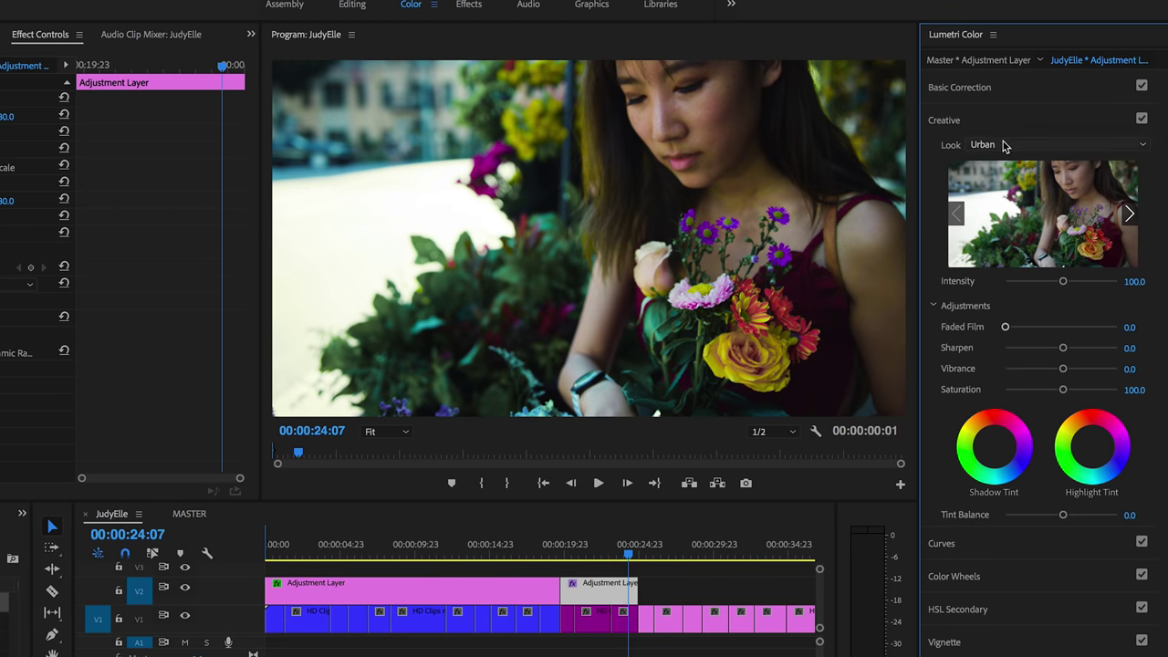
{"action": "left_click", "coordinate": [1054, 144]}
{"action": "left_click", "coordinate": [845, 186]}
{"action": "double_click", "coordinate": [411, 195]}
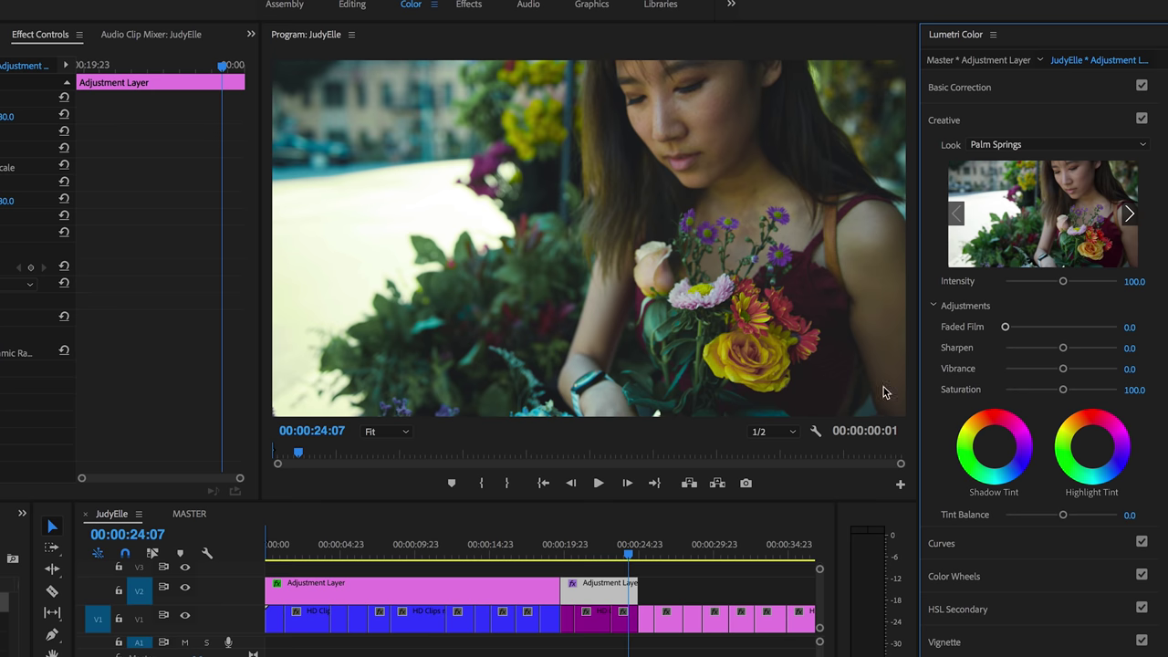
{"action": "left_click_drag", "start_coordinate": [588, 553], "coordinate": [630, 552]}
Apply Gold Rush.cube as the look and lower its intensity.
{"action": "left_click", "coordinate": [1054, 145]}
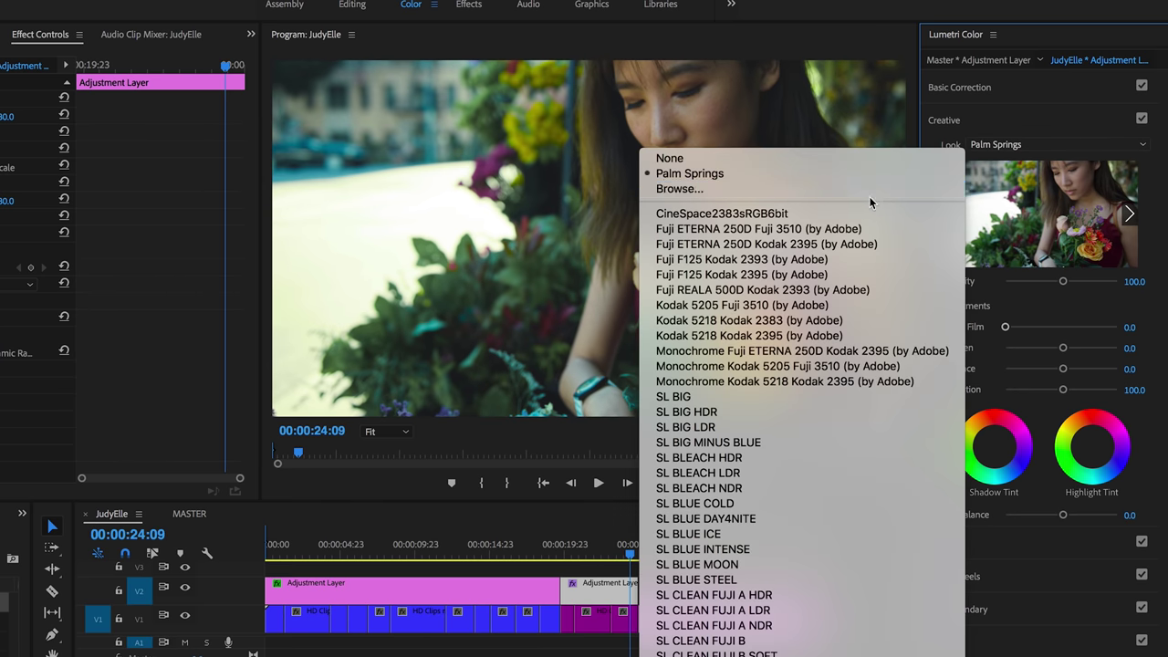
{"action": "left_click", "coordinate": [680, 188]}
{"action": "double_click", "coordinate": [402, 244]}
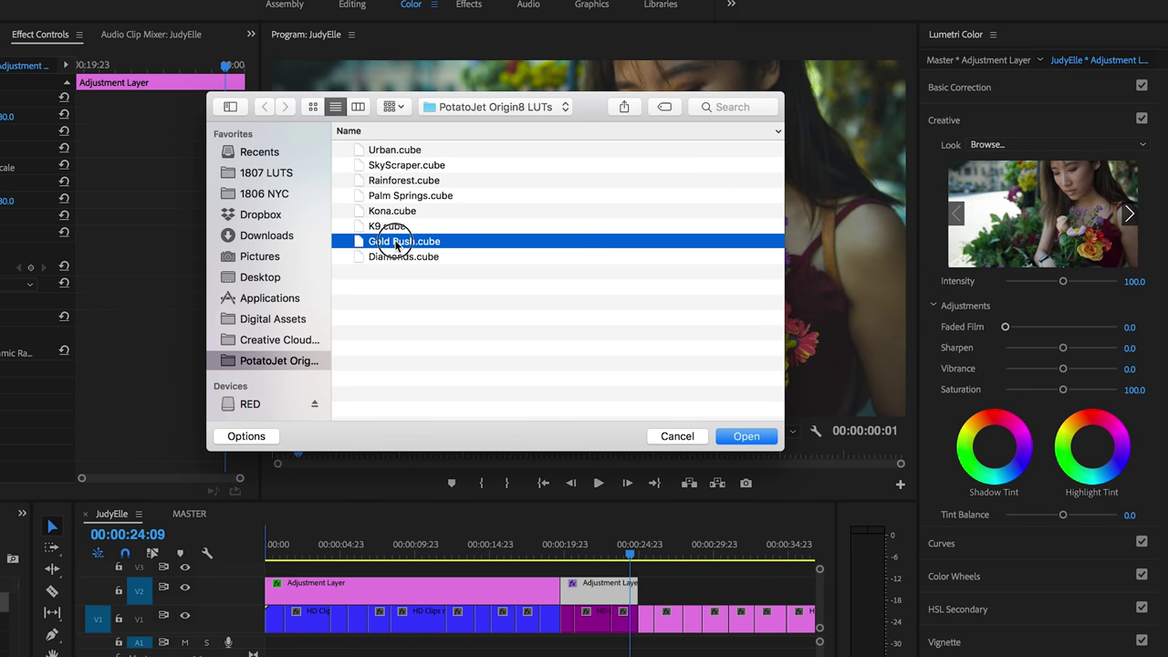
{"action": "left_click_drag", "start_coordinate": [627, 550], "coordinate": [630, 551]}
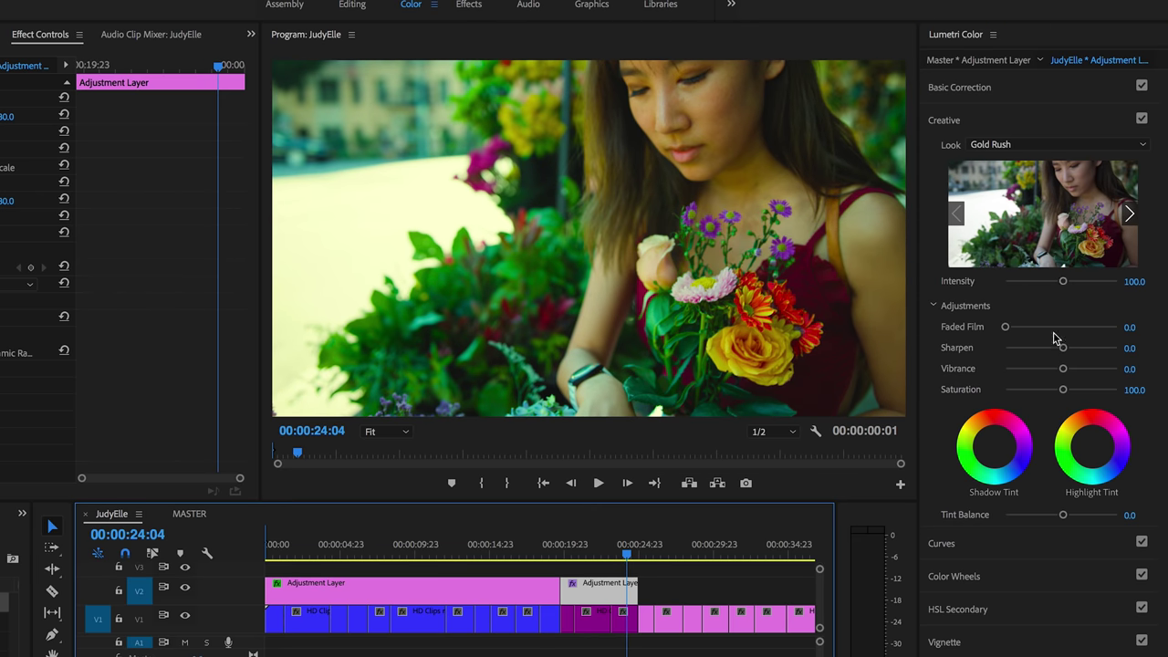
{"action": "left_click_drag", "start_coordinate": [1063, 282], "coordinate": [1043, 284]}
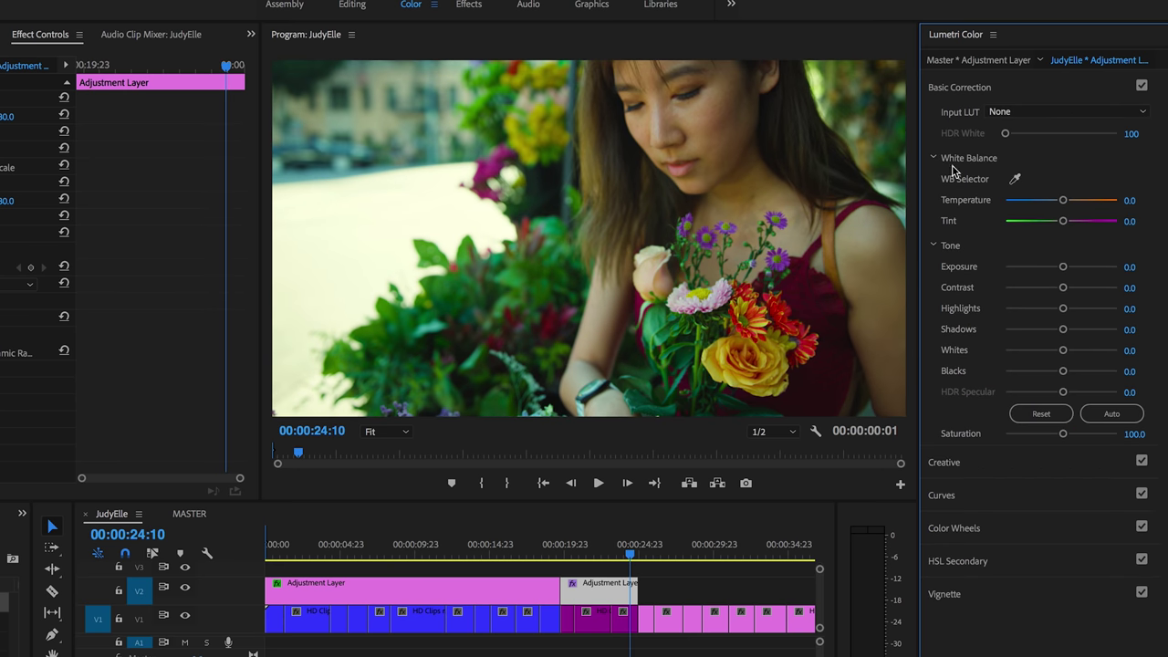
At the flower shot near 22:16, raise Exposure to about 0.8 and show Lumetri Scopes.
{"action": "left_click_drag", "start_coordinate": [620, 546], "coordinate": [605, 554]}
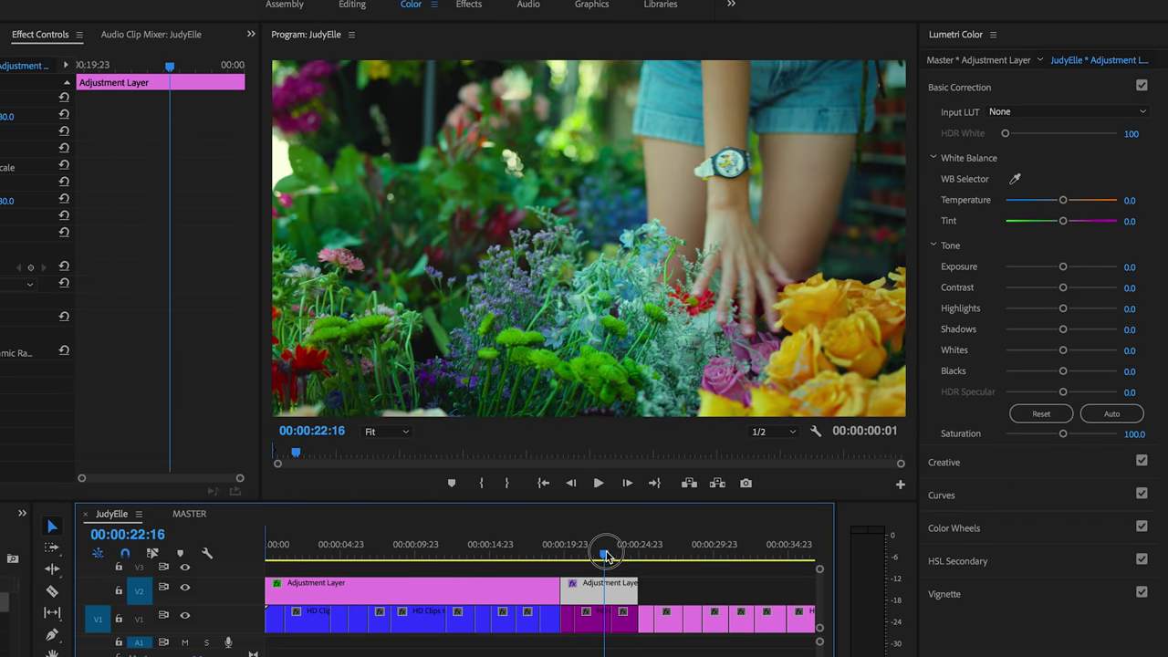
{"action": "left_click_drag", "start_coordinate": [605, 554], "coordinate": [606, 554]}
{"action": "left_click_drag", "start_coordinate": [1063, 267], "coordinate": [1070, 268]}
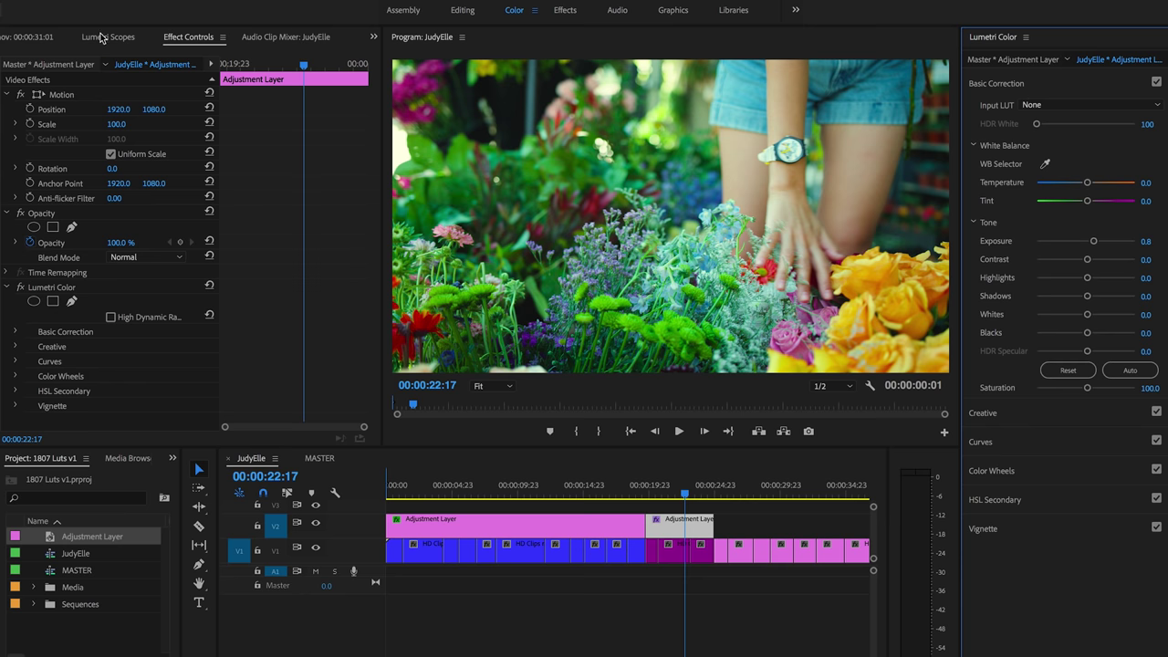
{"action": "left_click", "coordinate": [103, 37]}
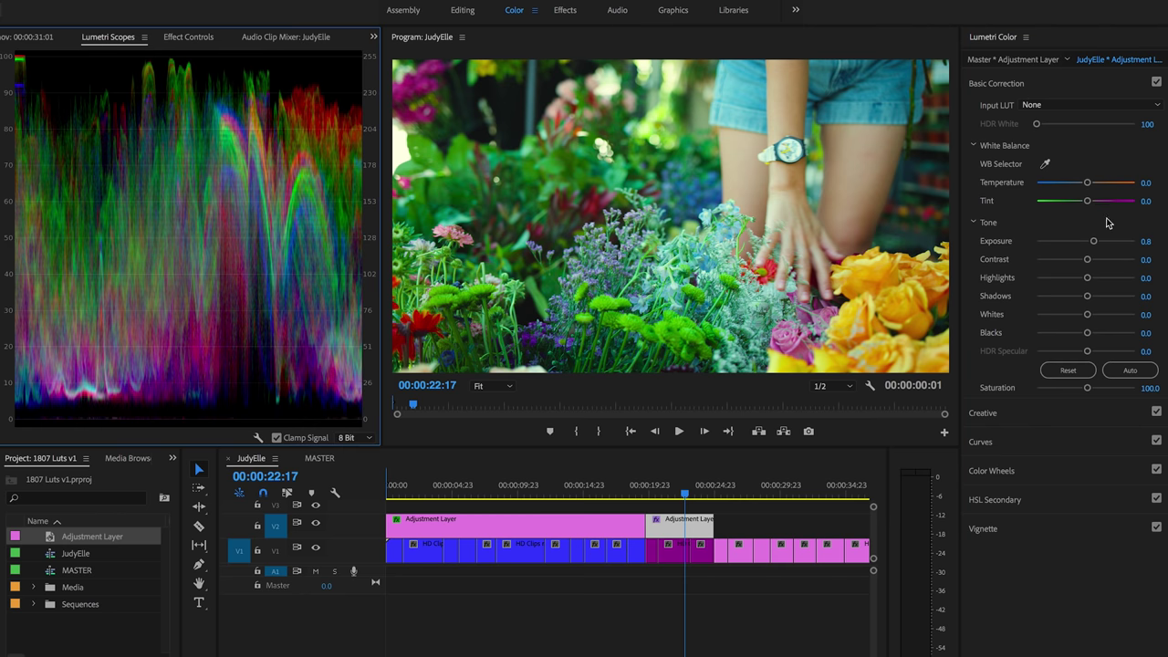
Set the flower layer to Exposure 0.2, Highlights 30.0 and Shadows 2.9, checking the scopes.
{"action": "mouse_move", "coordinate": [1095, 243]}
{"action": "left_mouse_down"}
{"action": "mouse_move", "coordinate": [1159, 248]}
{"action": "mouse_move", "coordinate": [1080, 245]}
{"action": "left_mouse_up"}
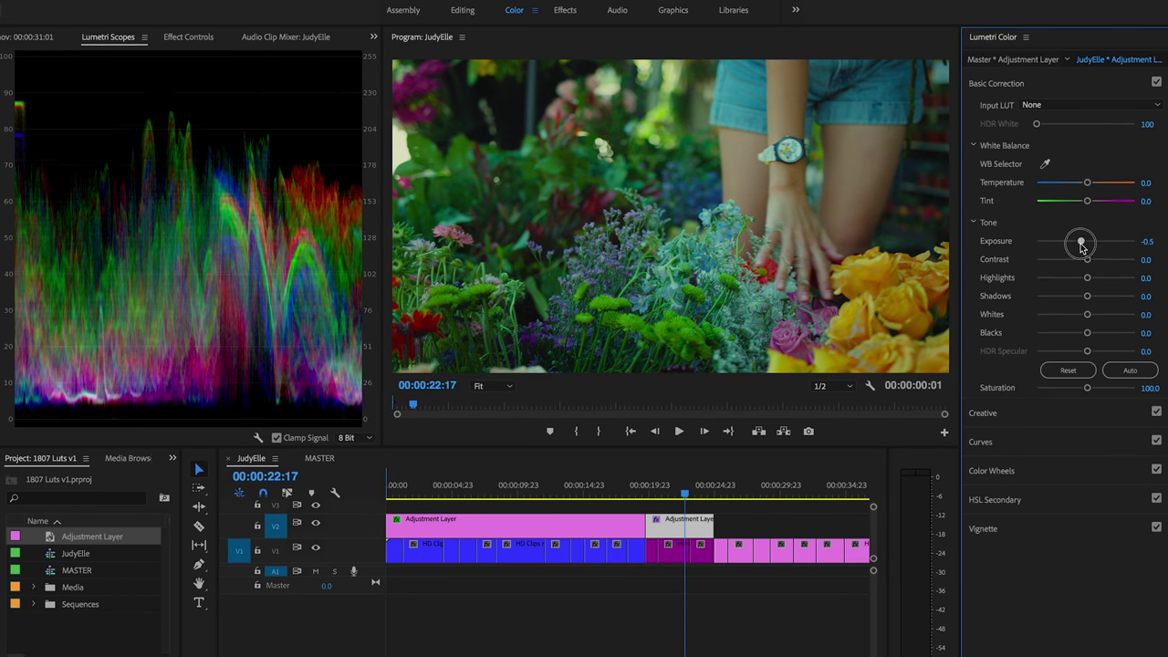
{"action": "mouse_move", "coordinate": [1081, 245]}
{"action": "left_mouse_down"}
{"action": "mouse_move", "coordinate": [1111, 280]}
{"action": "mouse_move", "coordinate": [1089, 297]}
{"action": "left_mouse_up"}
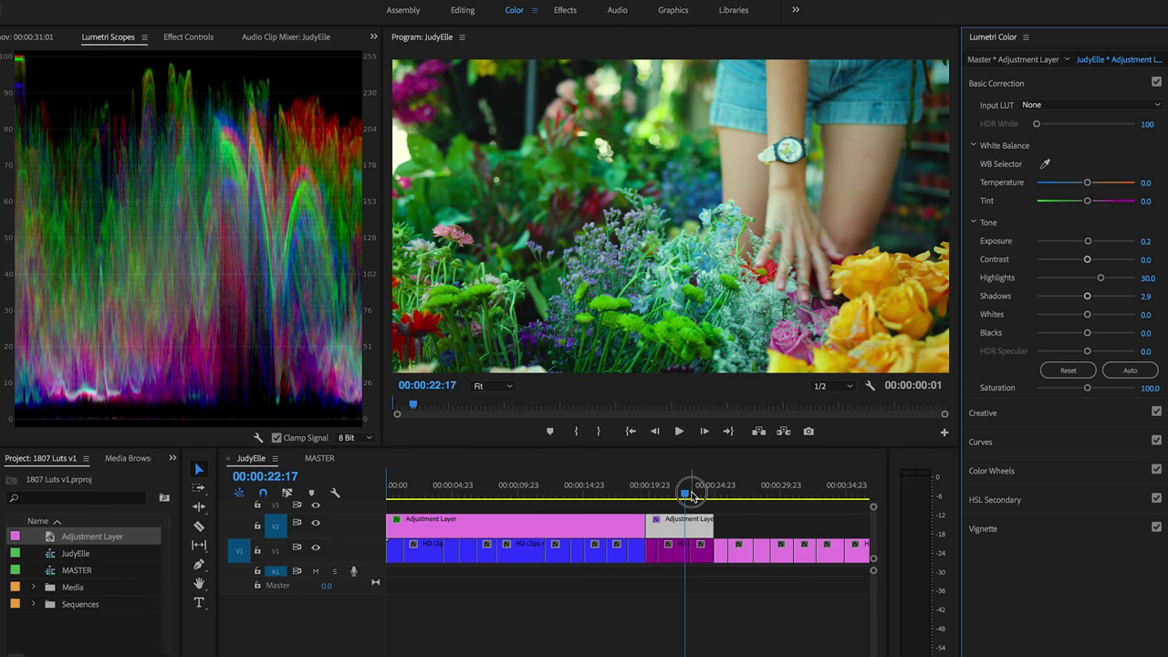
{"action": "left_click_drag", "start_coordinate": [691, 494], "coordinate": [721, 495]}
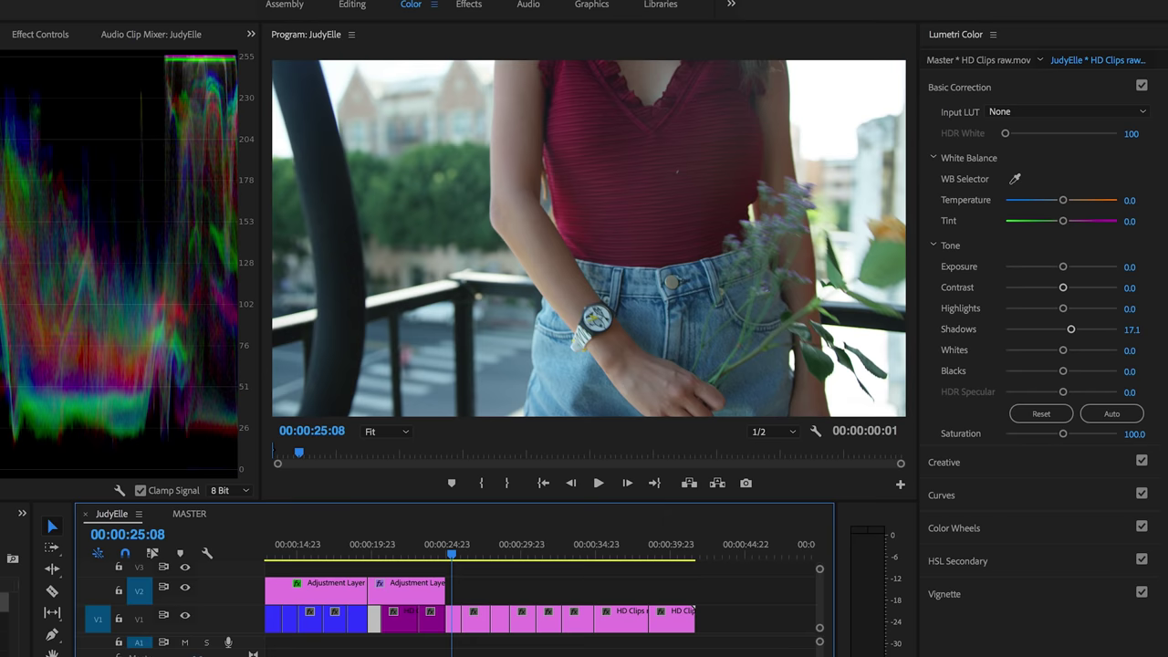
Place a third adjustment layer over the rooftop and balcony clips with Urban.cube as Input LUT.
{"action": "left_click_drag", "start_coordinate": [415, 584], "coordinate": [696, 589], "text": "alt"}
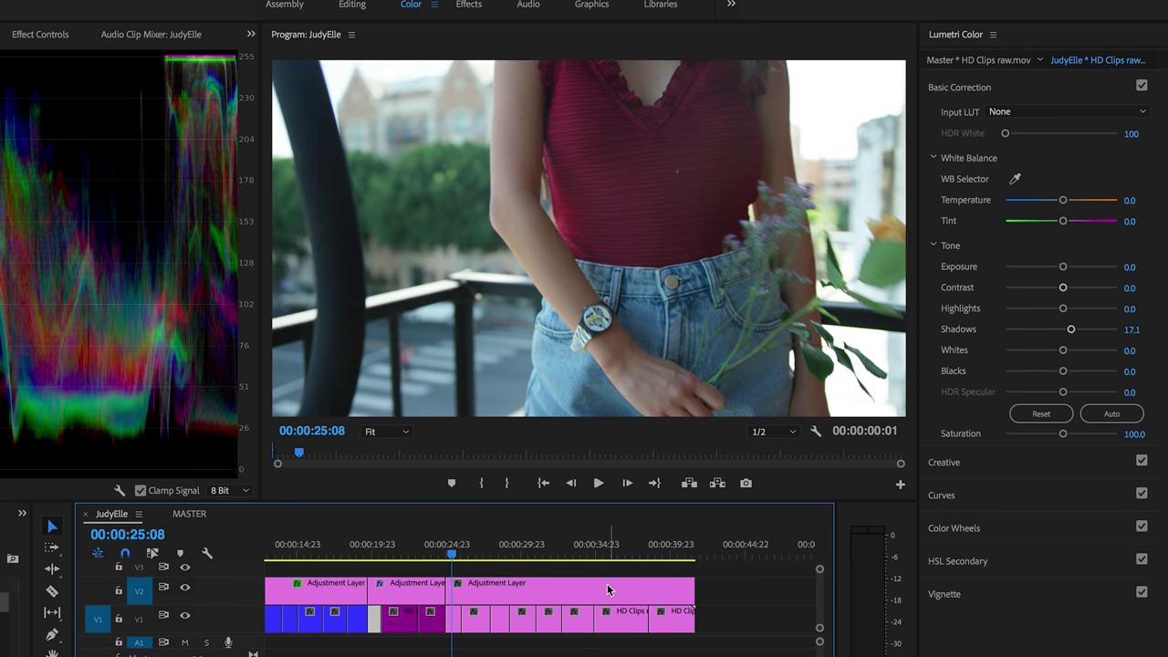
{"action": "left_click_drag", "start_coordinate": [459, 555], "coordinate": [496, 554]}
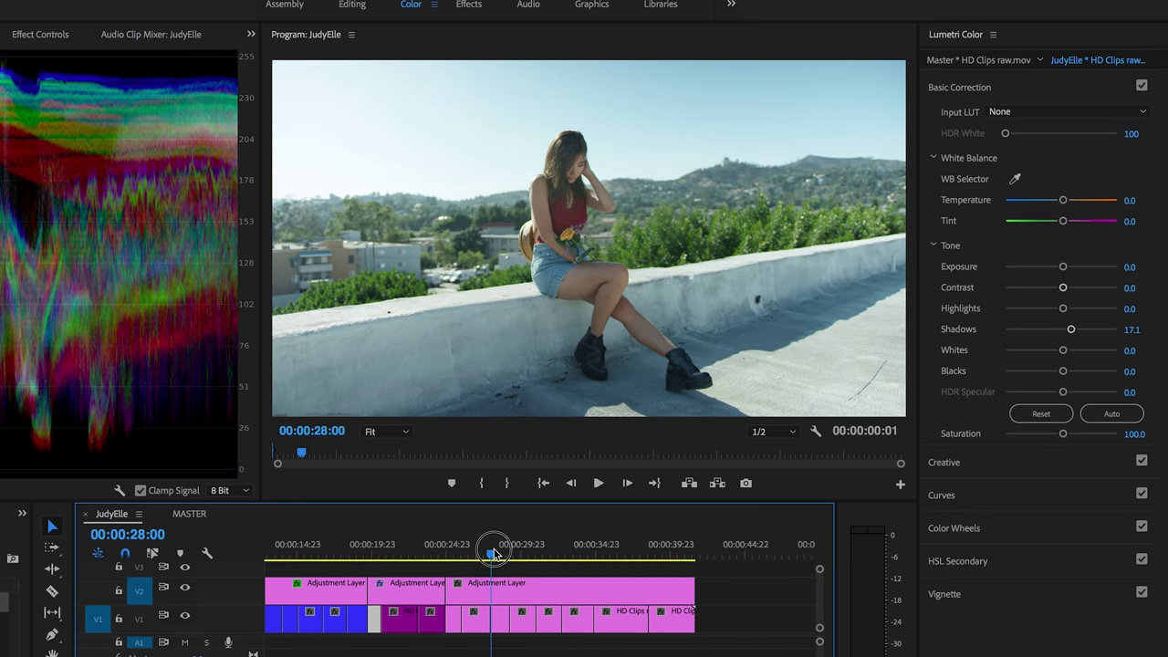
{"action": "left_click", "coordinate": [502, 593]}
{"action": "left_click", "coordinate": [1059, 111]}
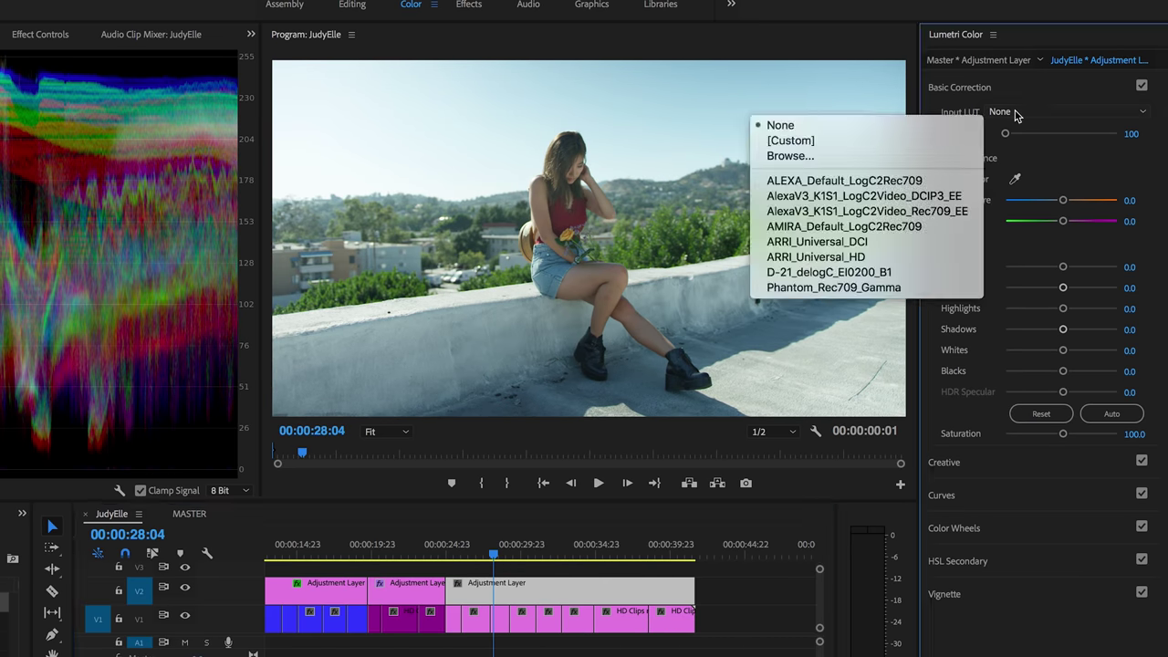
{"action": "left_click", "coordinate": [910, 155]}
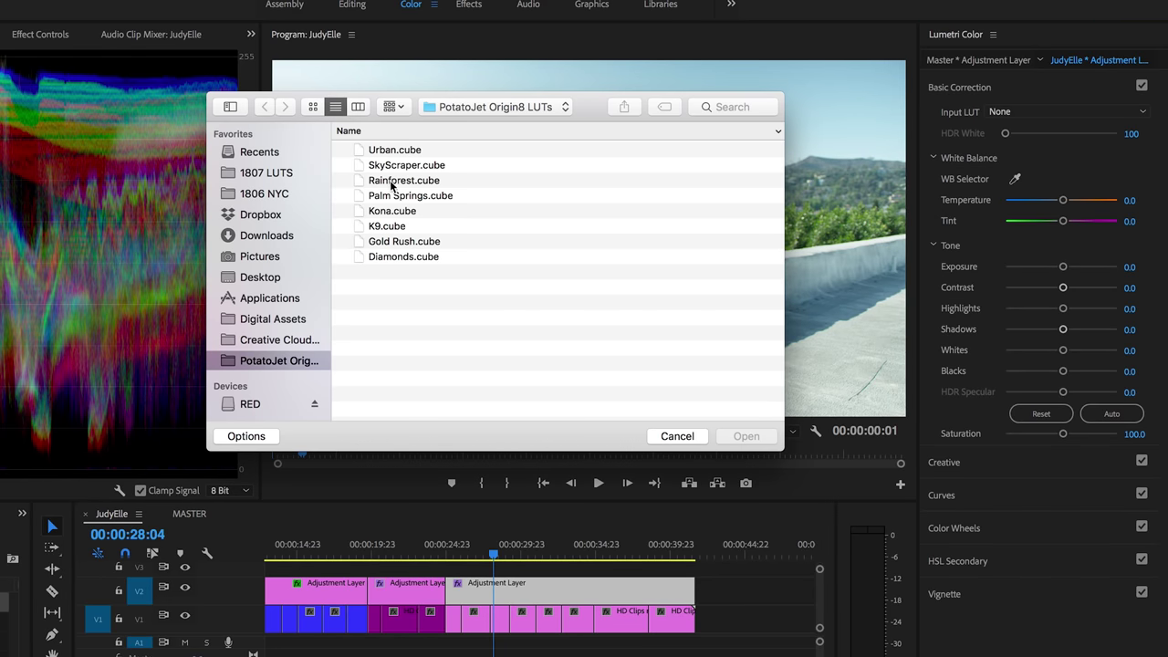
{"action": "double_click", "coordinate": [390, 151]}
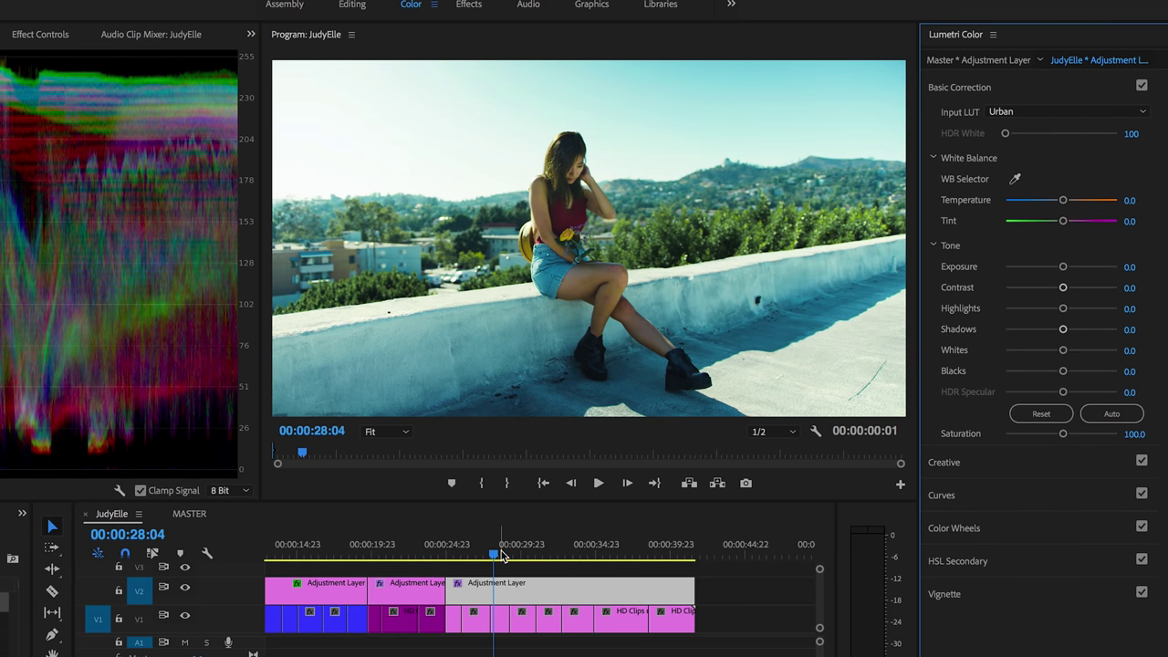
{"action": "mouse_move", "coordinate": [499, 555]}
{"action": "left_mouse_down"}
{"action": "mouse_move", "coordinate": [577, 566]}
{"action": "mouse_move", "coordinate": [457, 571]}
{"action": "left_mouse_up"}
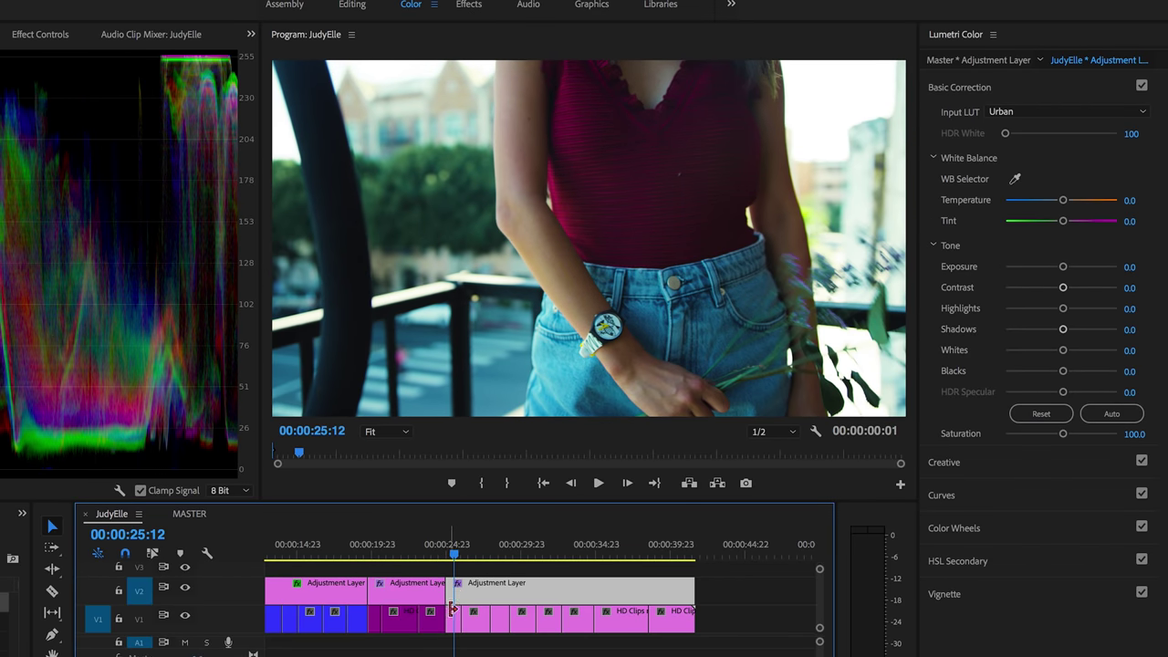
Lift the RGB curves on the two balcony clips beneath the Urban layer.
{"action": "left_click", "coordinate": [454, 620]}
{"action": "left_click", "coordinate": [952, 497]}
{"action": "left_click_drag", "start_coordinate": [1052, 345], "coordinate": [1041, 335]}
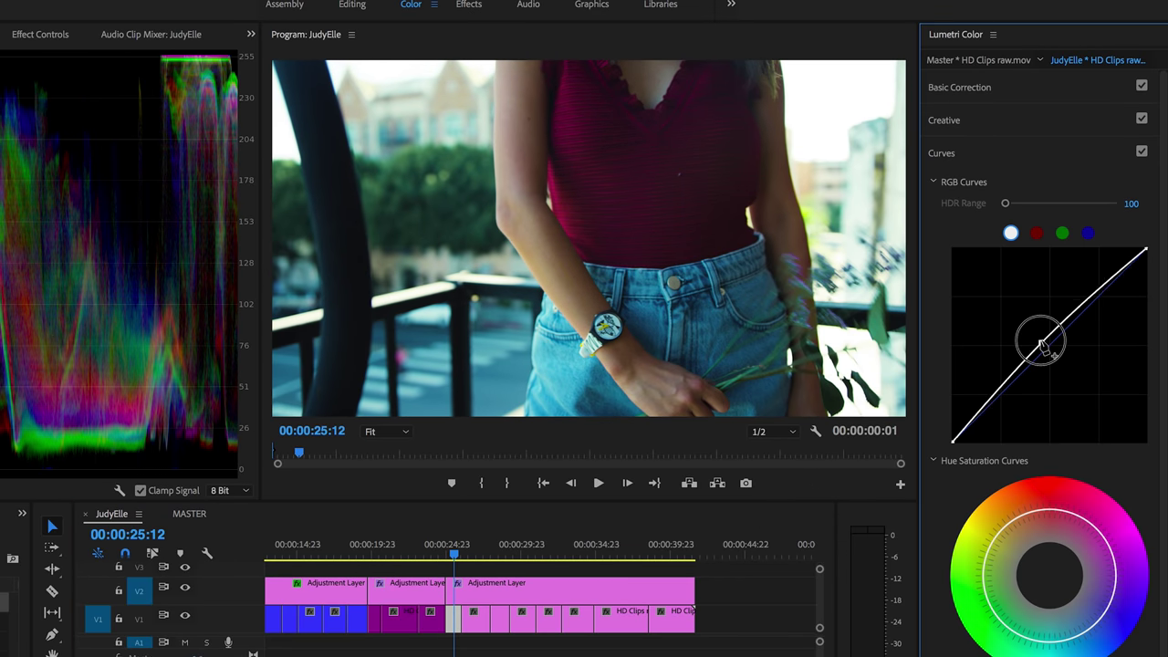
{"action": "left_click", "coordinate": [484, 544]}
{"action": "left_click", "coordinate": [473, 620]}
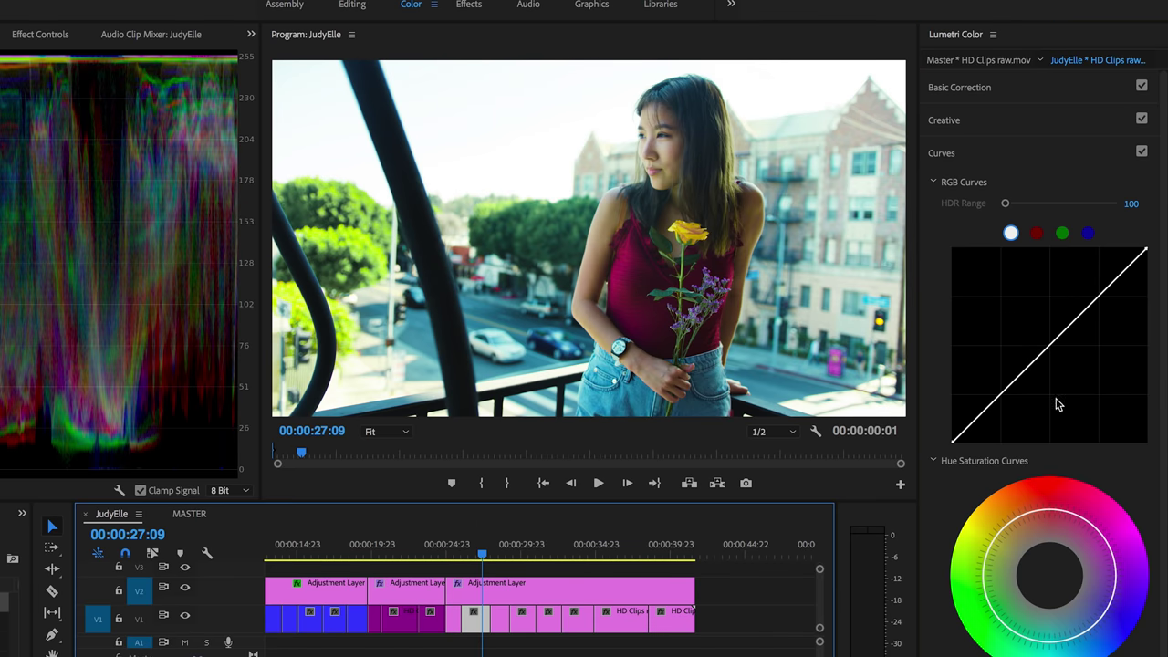
{"action": "left_click_drag", "start_coordinate": [1045, 360], "coordinate": [1037, 345]}
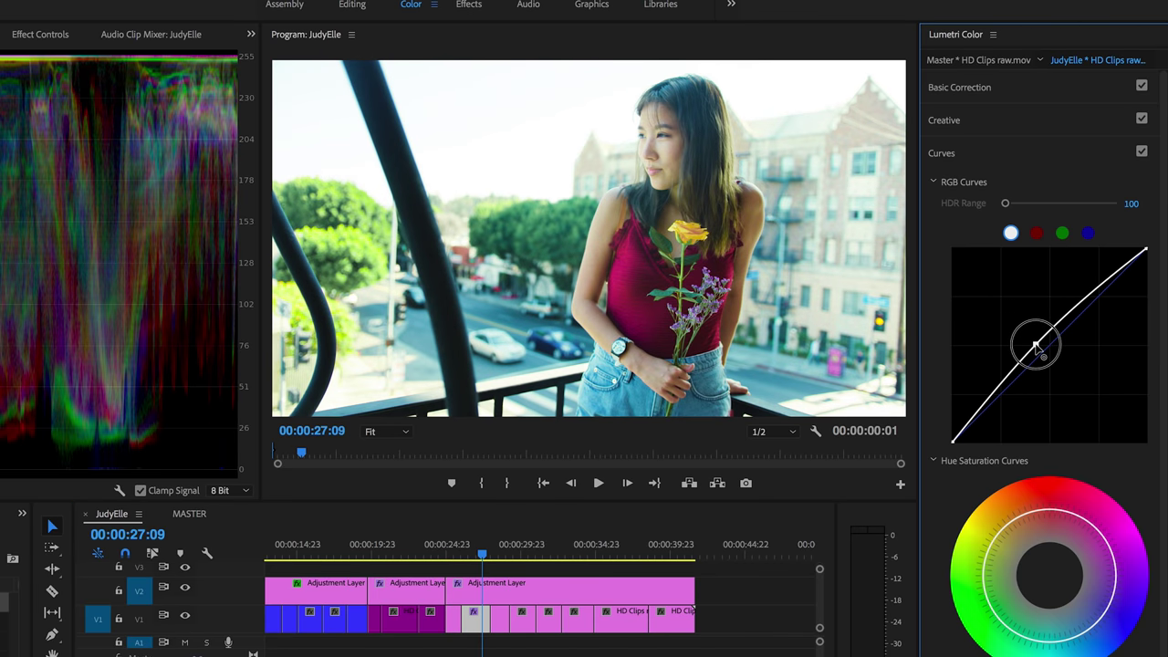
Brighten the rooftop and close-up clips with lifted RGB curves, adding a second point on the close-up.
{"action": "left_click", "coordinate": [504, 544]}
{"action": "left_click", "coordinate": [501, 616]}
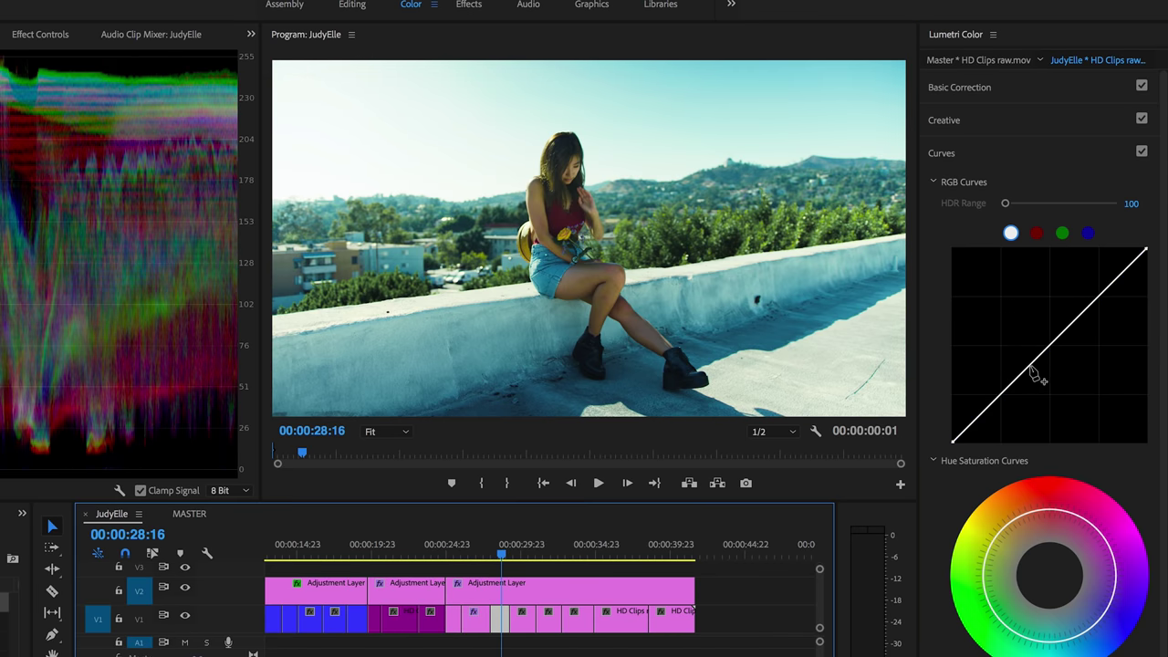
{"action": "left_click_drag", "start_coordinate": [1030, 370], "coordinate": [1035, 347]}
{"action": "left_click", "coordinate": [522, 544]}
{"action": "left_click", "coordinate": [520, 619]}
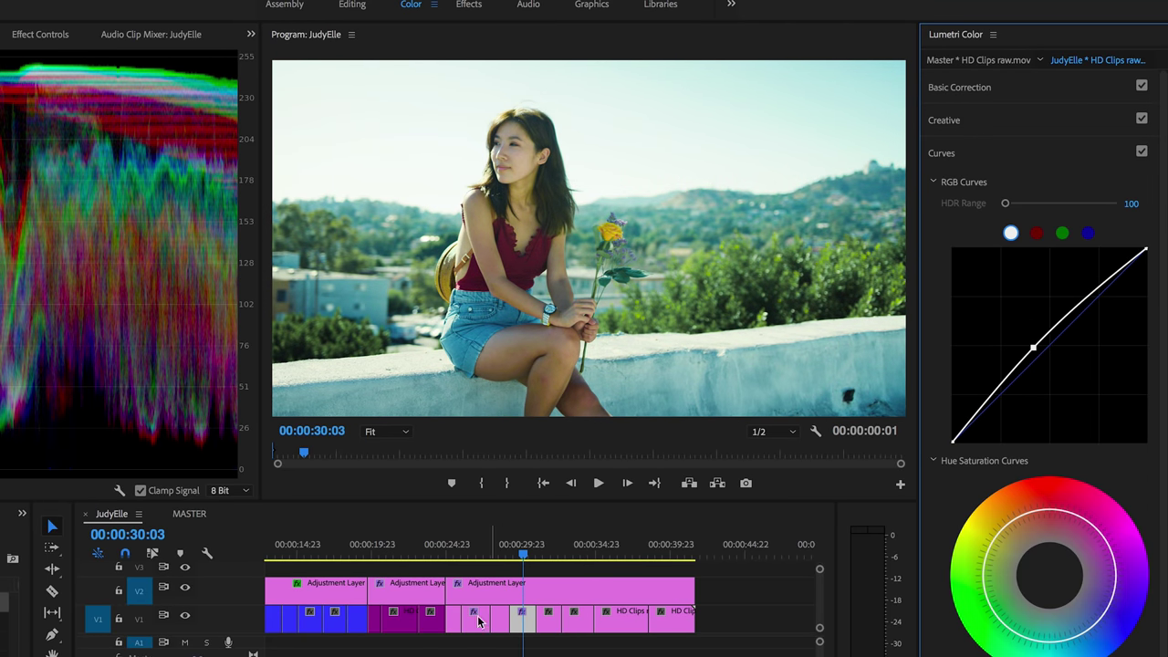
{"action": "left_click", "coordinate": [547, 544]}
{"action": "left_click", "coordinate": [548, 619]}
{"action": "left_click_drag", "start_coordinate": [1020, 402], "coordinate": [1004, 379]}
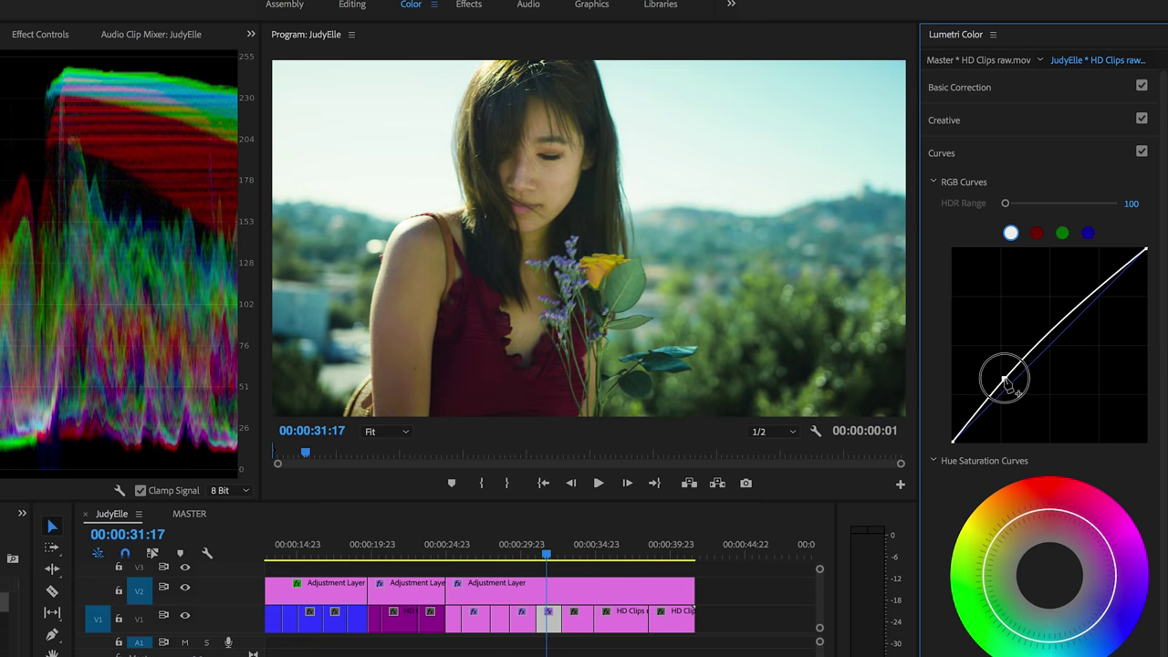
{"action": "left_click_drag", "start_coordinate": [1073, 315], "coordinate": [1073, 301]}
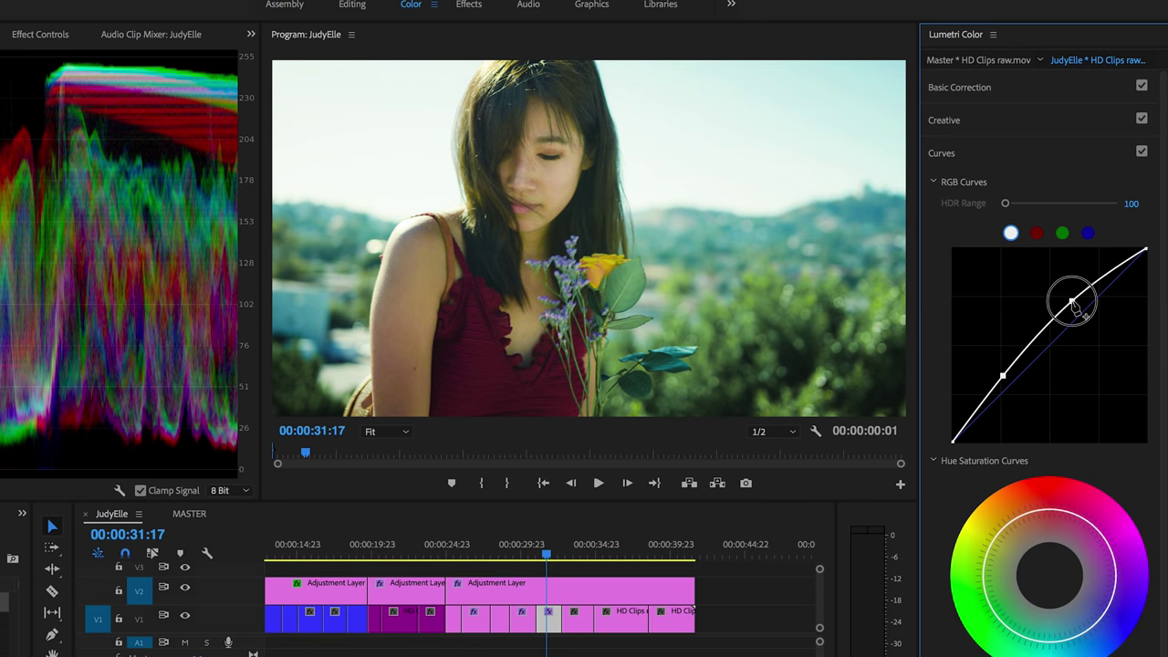
Lift the RGB curve on the shot of flowers held at the waist.
{"action": "left_click", "coordinate": [581, 544]}
{"action": "left_click", "coordinate": [581, 619]}
{"action": "left_click_drag", "start_coordinate": [582, 544], "coordinate": [620, 544]}
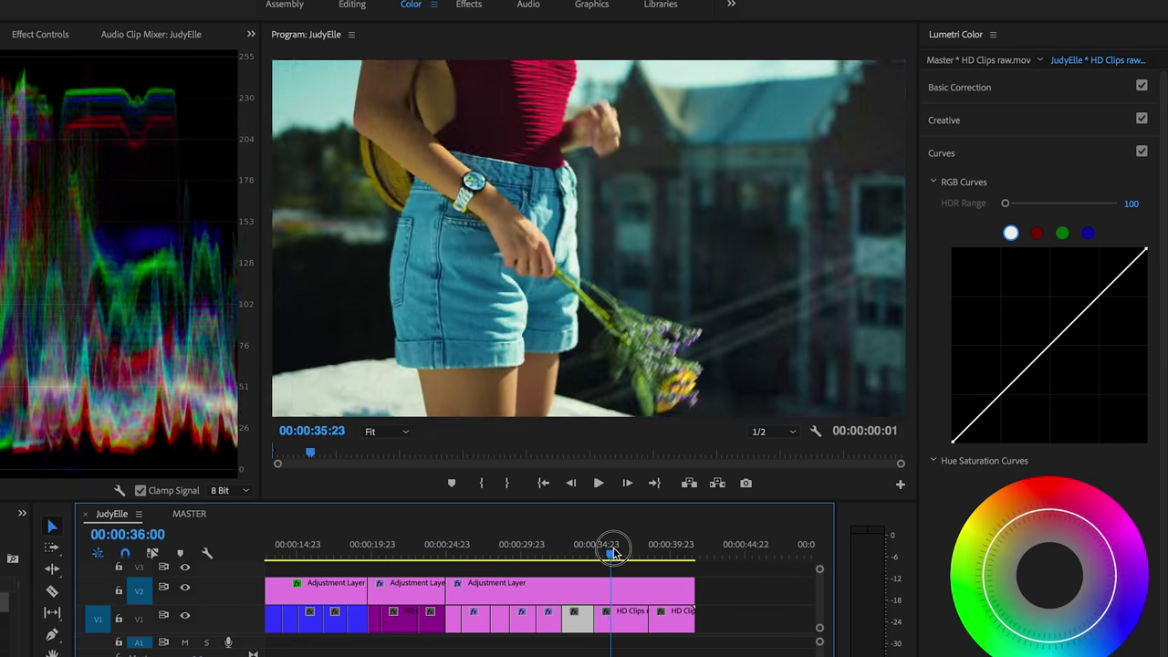
{"action": "left_click", "coordinate": [620, 619]}
{"action": "left_click_drag", "start_coordinate": [1050, 356], "coordinate": [1044, 331]}
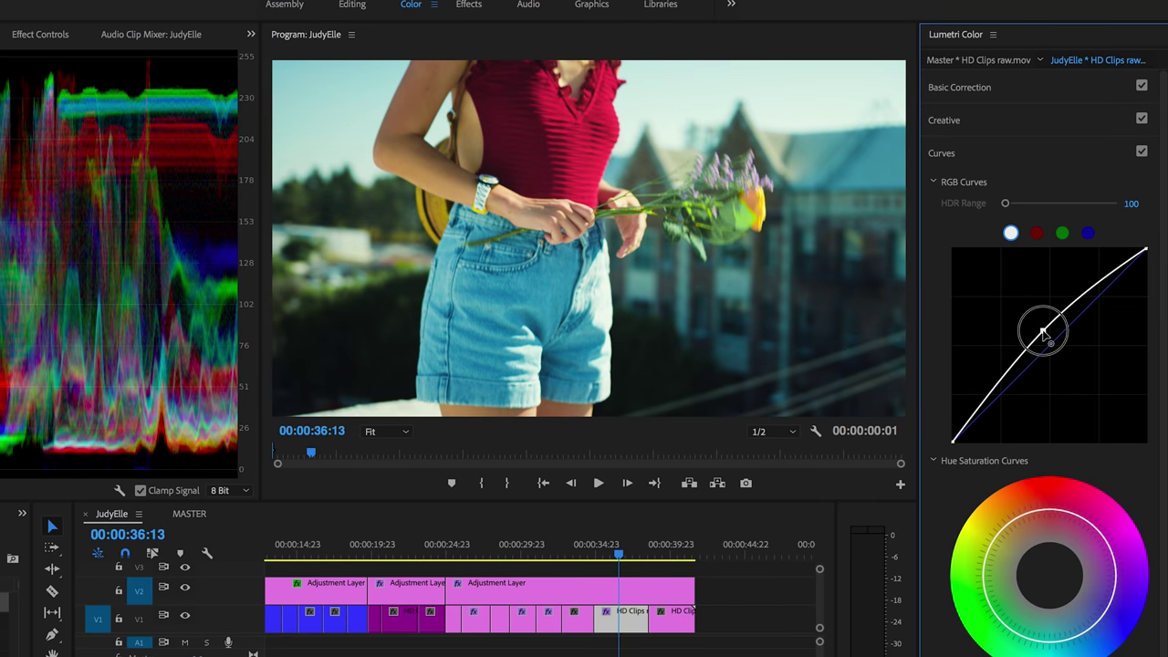
Raise exposure to 1.0 and highlights to 18.6 on the final clips, then review earlier shots.
{"action": "left_click", "coordinate": [959, 87]}
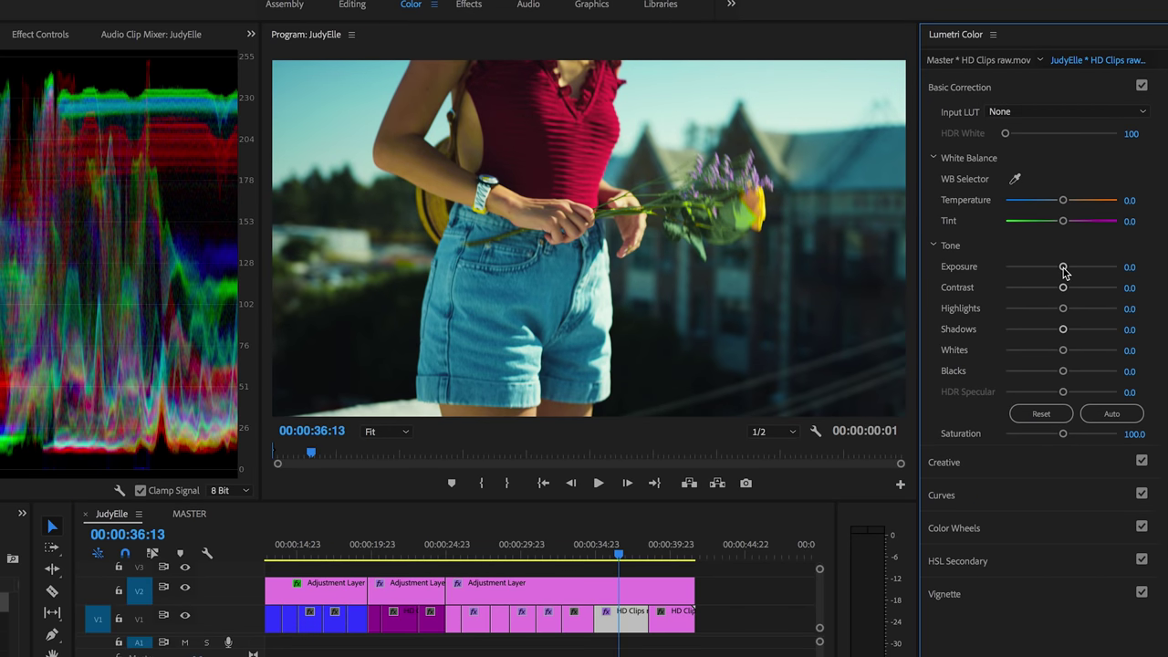
{"action": "left_click_drag", "start_coordinate": [1063, 266], "coordinate": [1074, 268]}
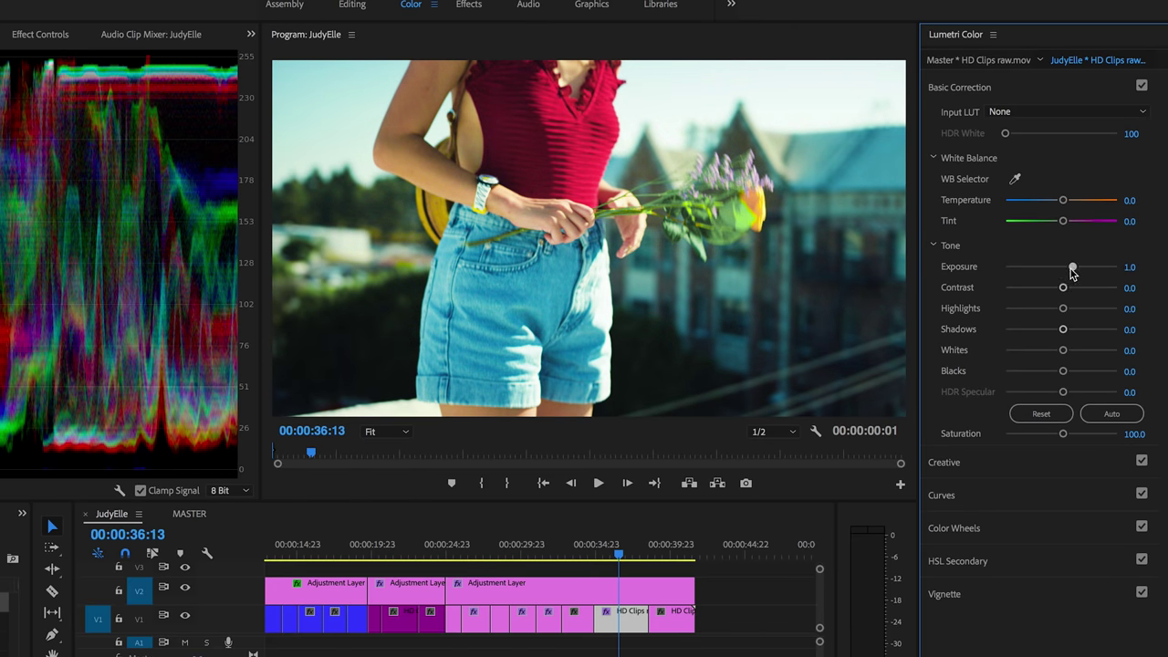
{"action": "left_click_drag", "start_coordinate": [1063, 308], "coordinate": [1066, 308]}
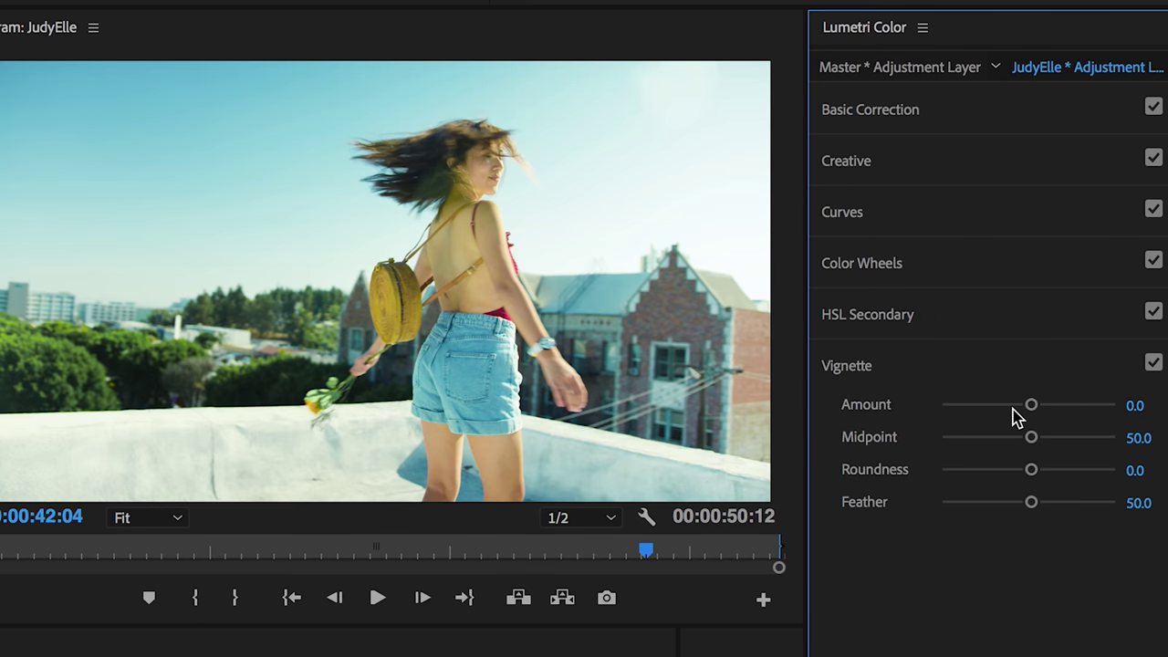
{"action": "left_click_drag", "start_coordinate": [1031, 404], "coordinate": [941, 406]}
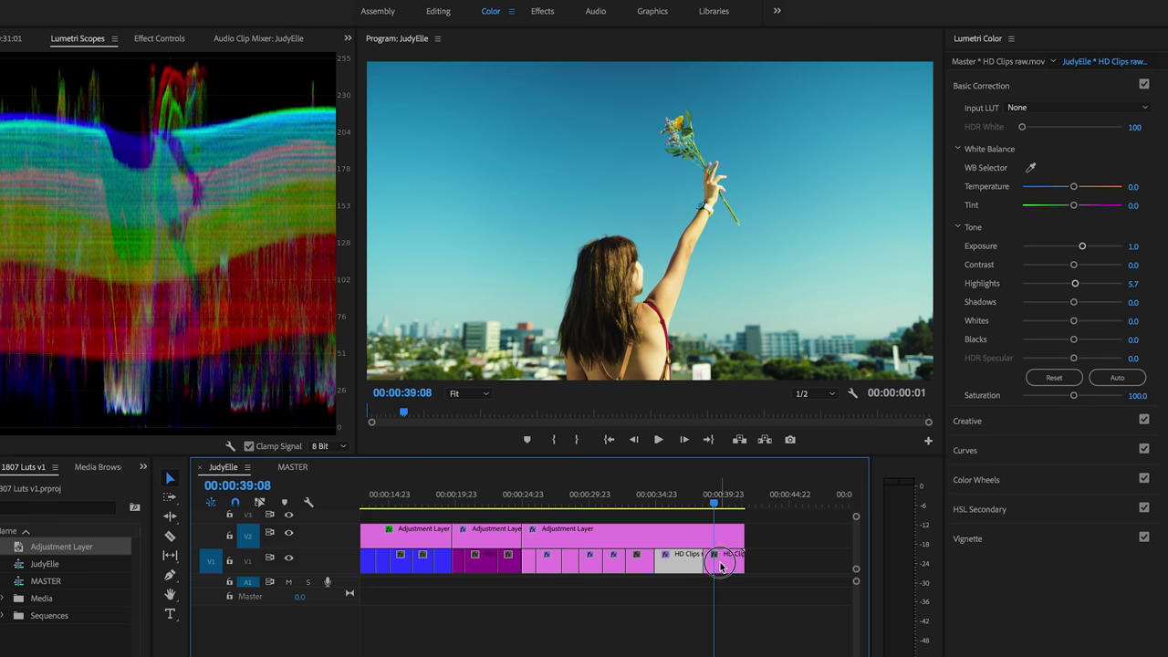
{"action": "left_click_drag", "start_coordinate": [1074, 284], "coordinate": [1082, 286]}
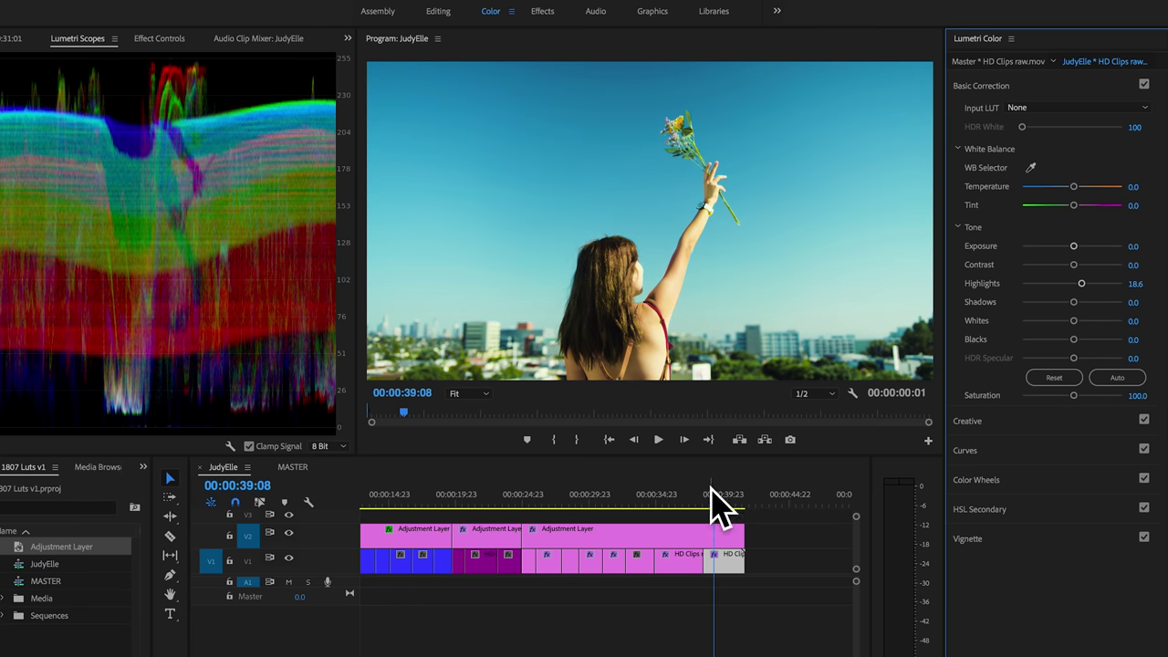
{"action": "left_click_drag", "start_coordinate": [714, 500], "coordinate": [541, 504]}
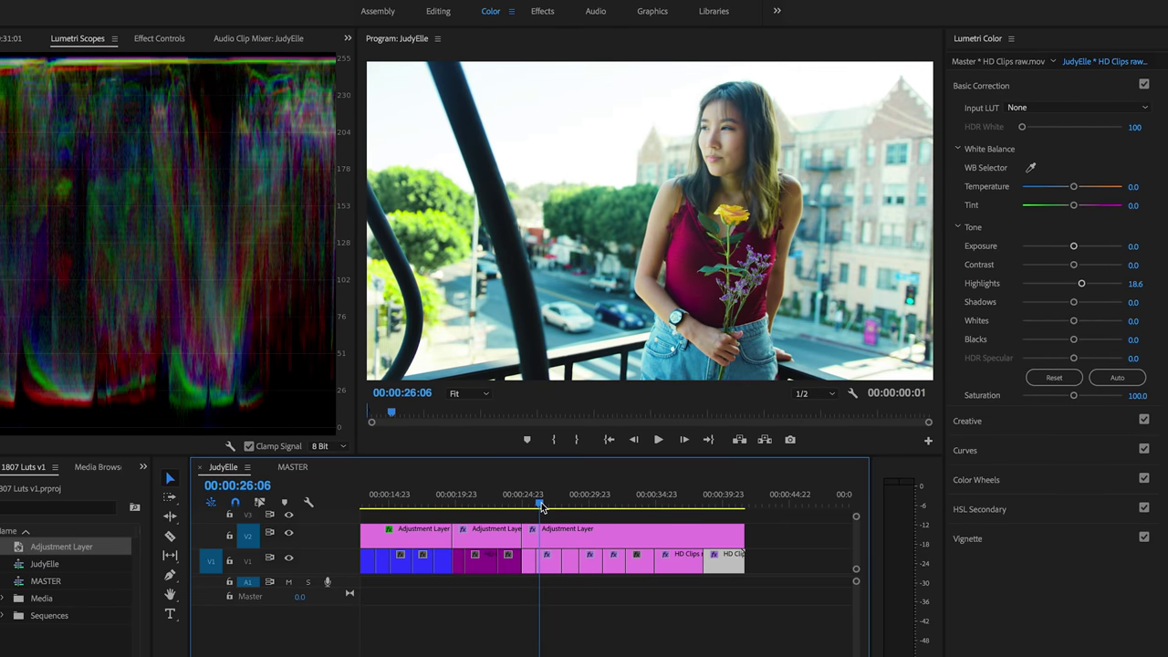
{"action": "scroll", "coordinate": [547, 502], "scroll_direction": "down", "scroll_amount": 3}
{"action": "mouse_move", "coordinate": [460, 508]}
{"action": "left_mouse_down"}
{"action": "mouse_move", "coordinate": [389, 508]}
{"action": "mouse_move", "coordinate": [500, 510]}
{"action": "left_mouse_up"}
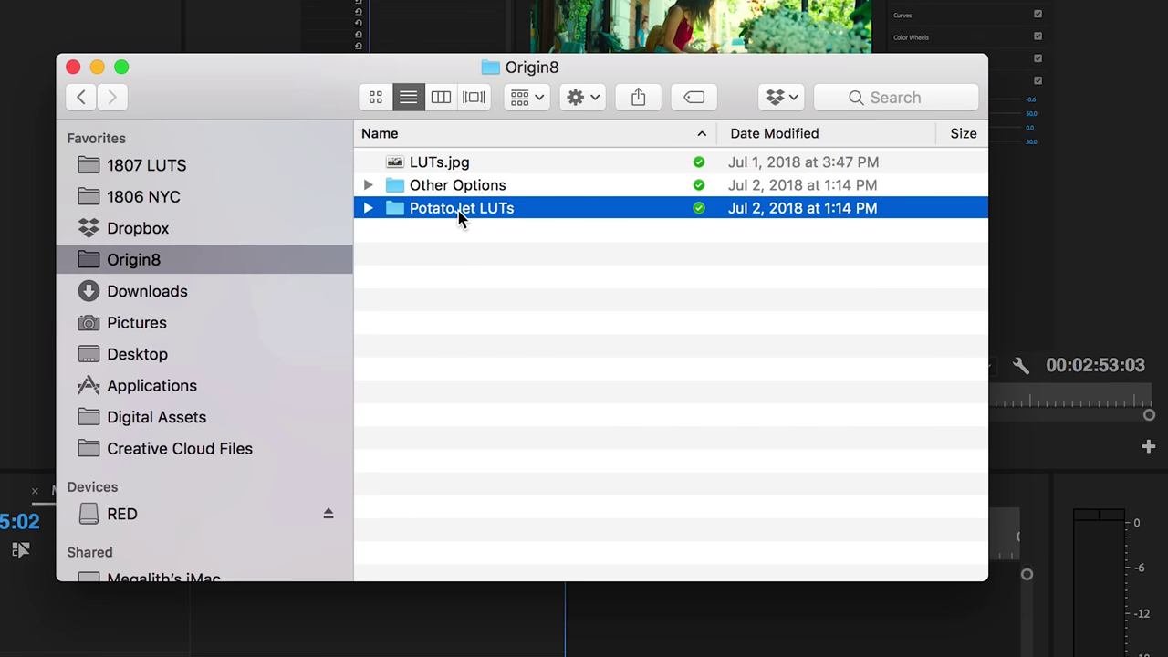
Expand the PotatoJet LUTs folder, browse its files, and collapse it again.
{"action": "key", "text": "Right"}
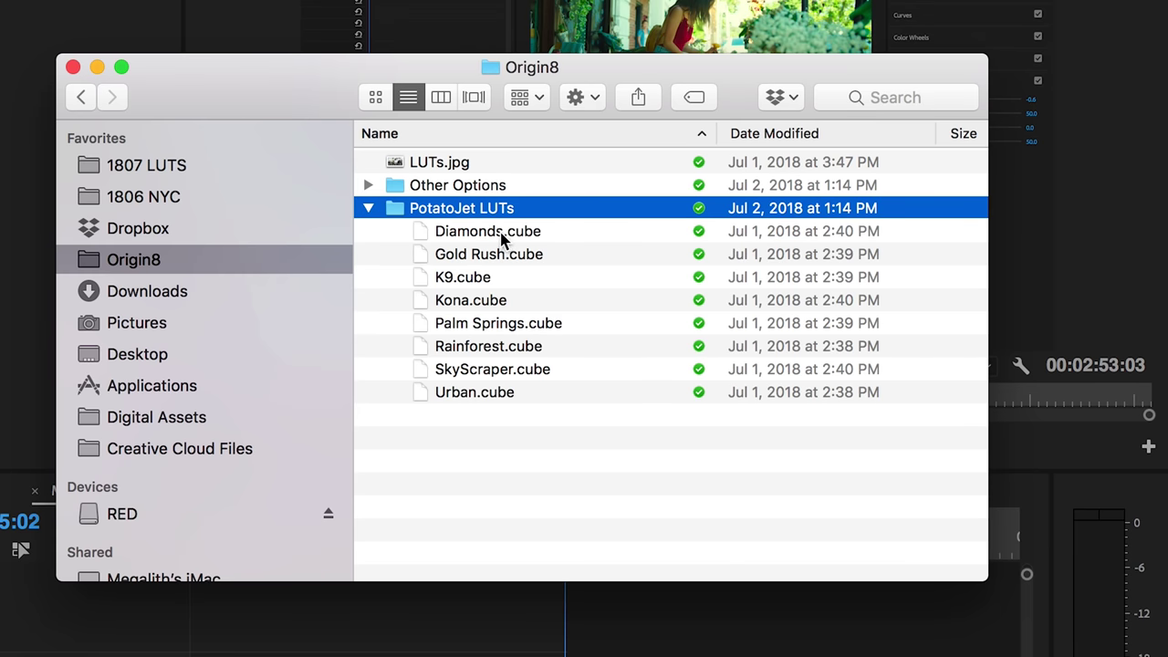
{"action": "key", "text": "Down"}
{"action": "key", "text": "Down"}
{"action": "key", "text": "Down"}
{"action": "key", "text": "Down"}
{"action": "key", "text": "Down"}
{"action": "key", "text": "Down"}
{"action": "key", "text": "Down"}
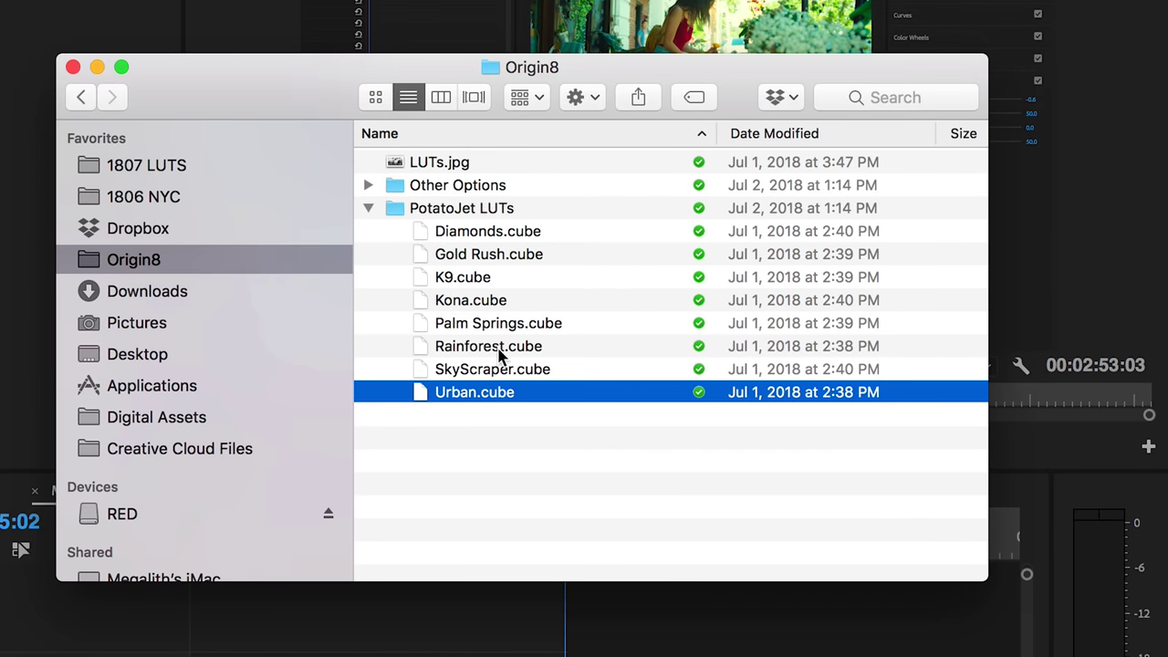
{"action": "key", "text": "Left"}
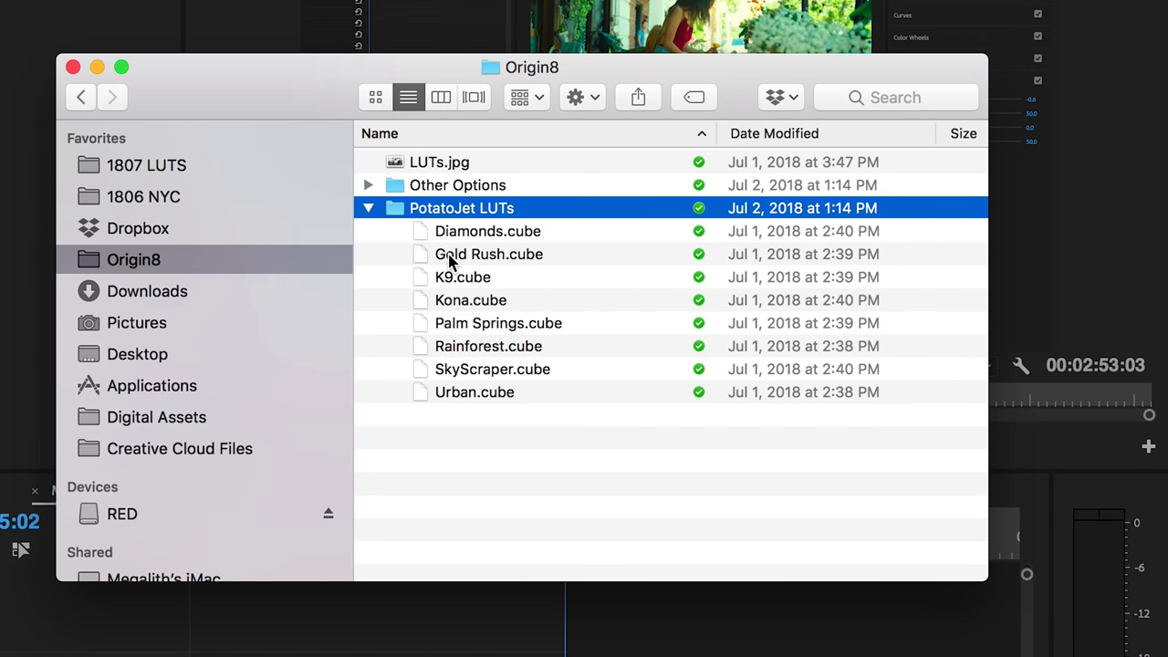
{"action": "key", "text": "Left"}
Expand Other Options > LOG and select the Diamonds, Gold Rush, KONA and Urban LOG.cube files.
{"action": "key", "text": "Up"}
{"action": "key", "text": "Right"}
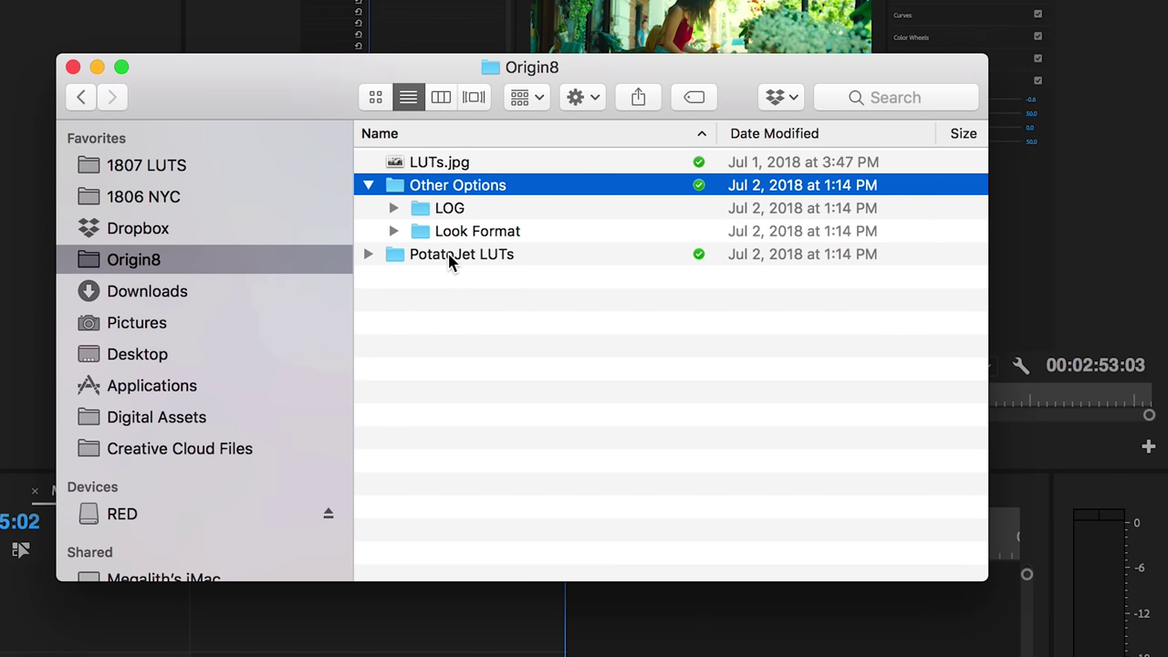
{"action": "key", "text": "Down"}
{"action": "key", "text": "Right"}
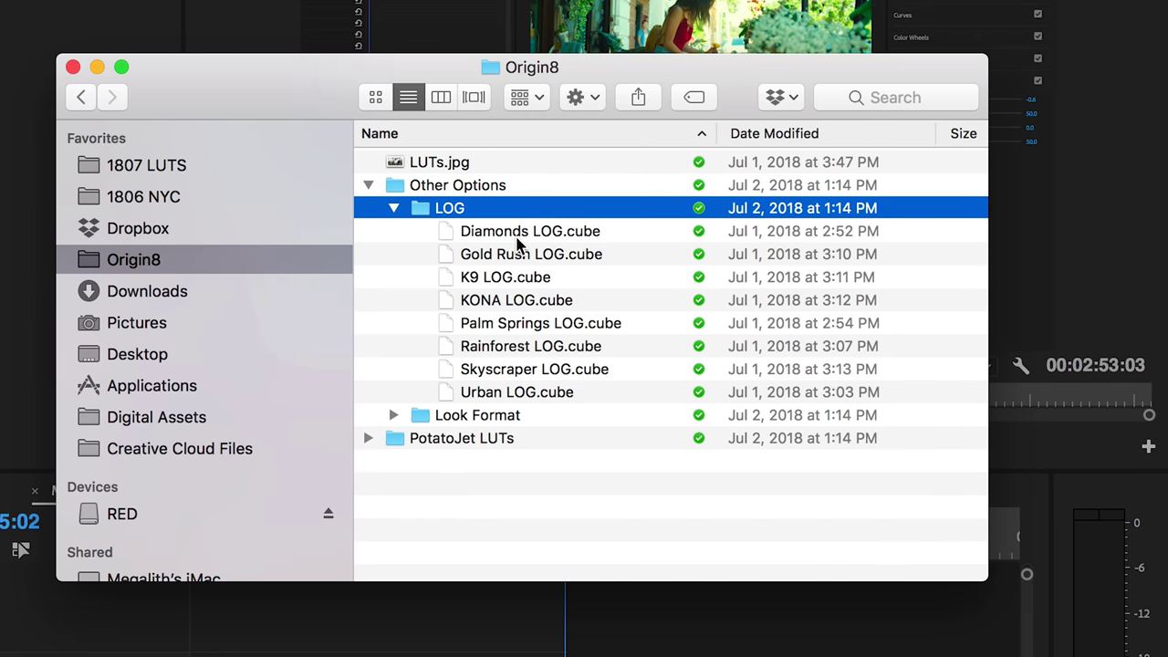
{"action": "left_click", "coordinate": [522, 238]}
{"action": "left_click", "coordinate": [534, 263]}
{"action": "left_click", "coordinate": [527, 306]}
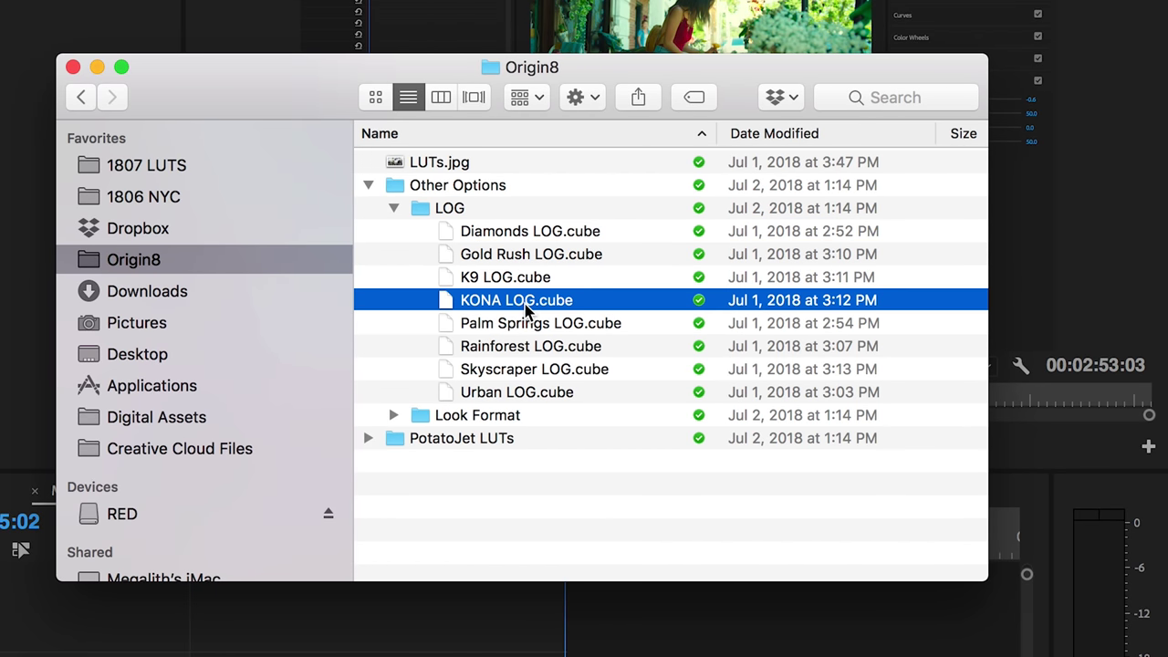
{"action": "left_click", "coordinate": [518, 392]}
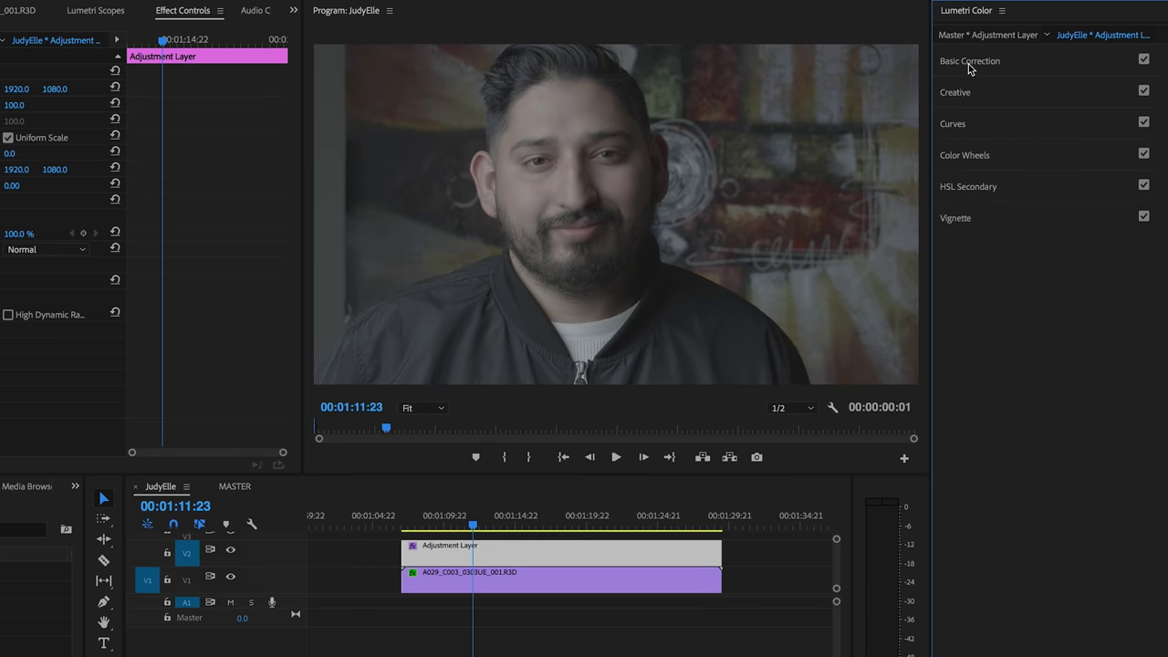
Load Rainforest LOG.cube from the PotatoJet Origin8 LOG LUTs folder as the Creative look.
{"action": "left_click", "coordinate": [959, 92]}
{"action": "left_click", "coordinate": [1031, 115]}
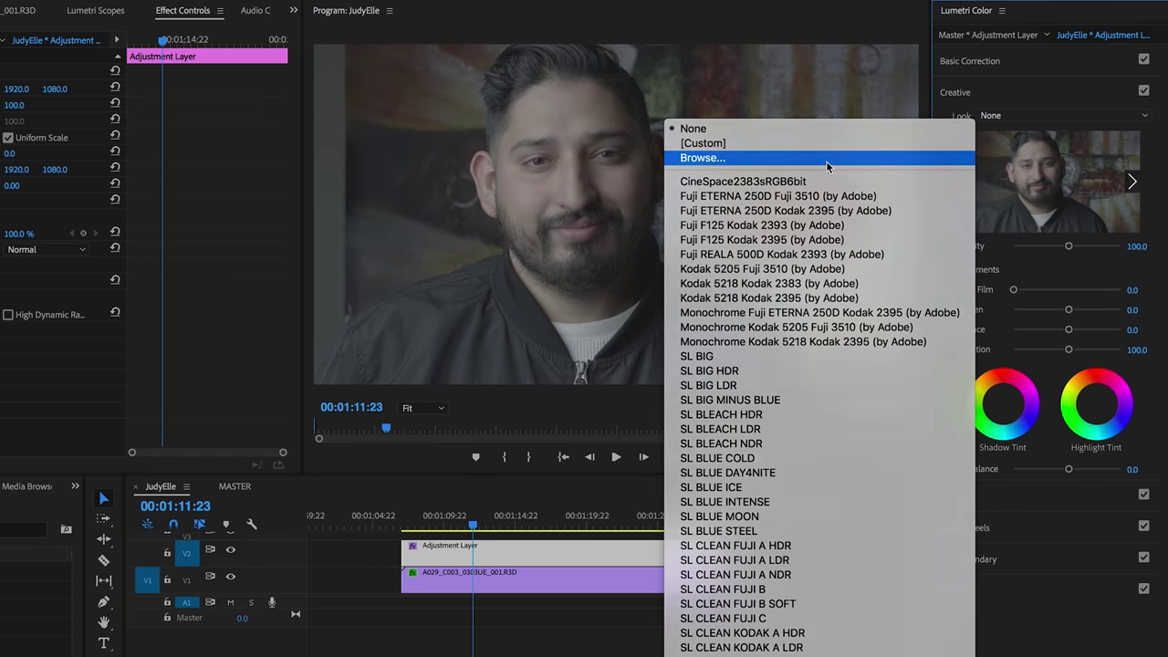
{"action": "left_click", "coordinate": [703, 158]}
{"action": "left_click", "coordinate": [528, 80]}
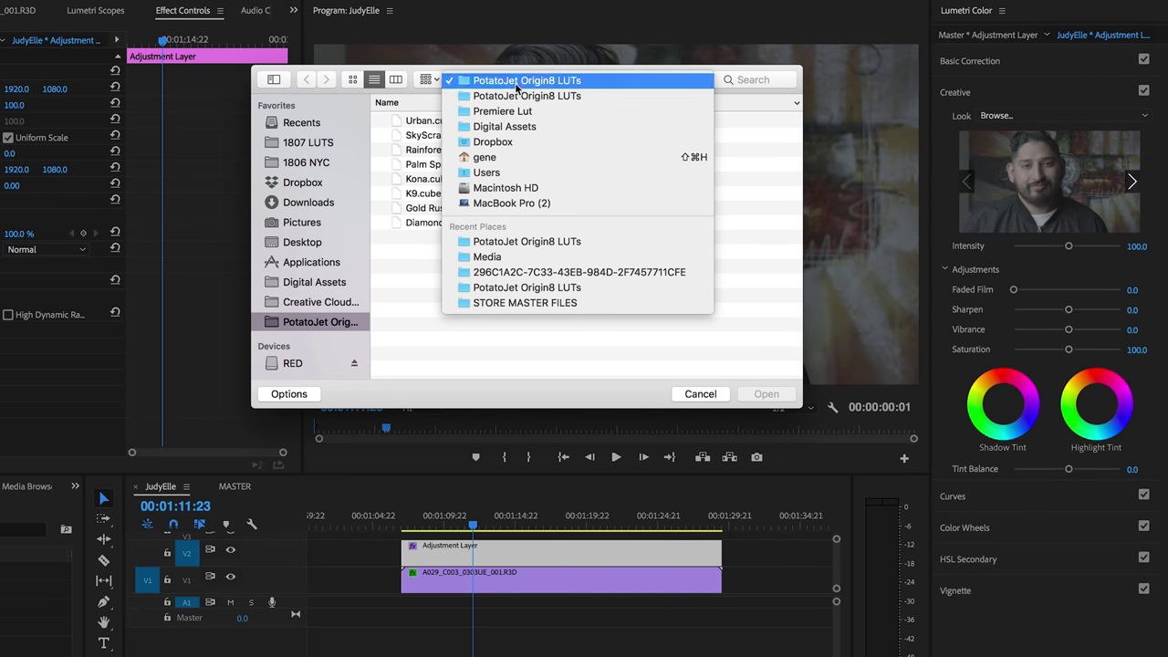
{"action": "double_click", "coordinate": [467, 252]}
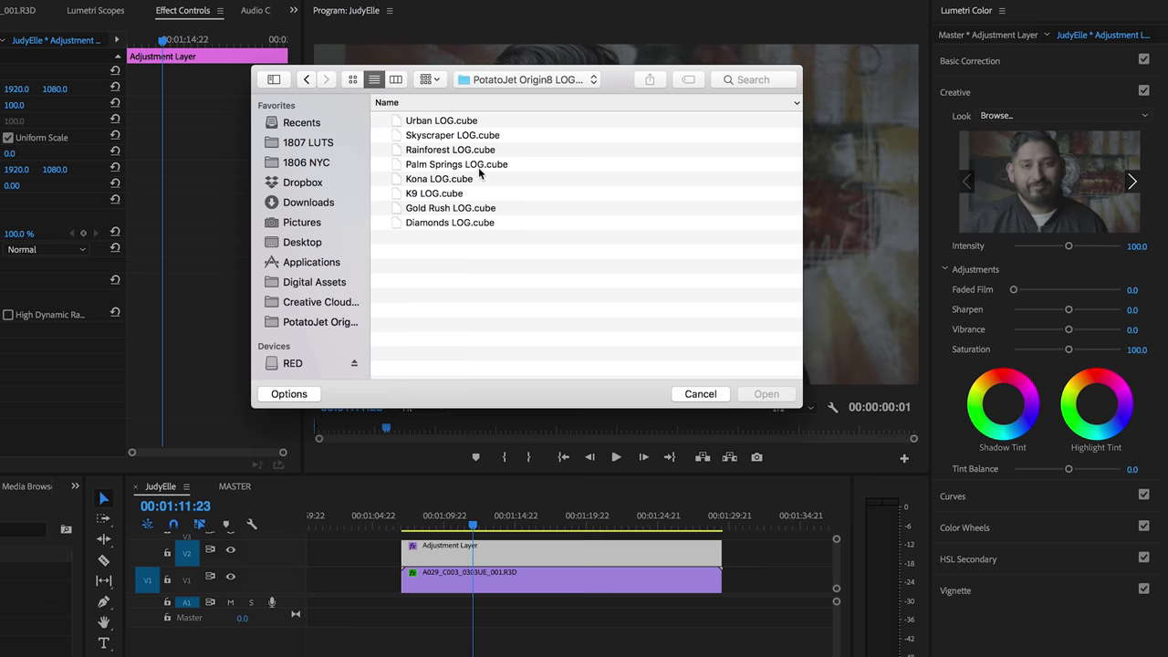
{"action": "double_click", "coordinate": [441, 149]}
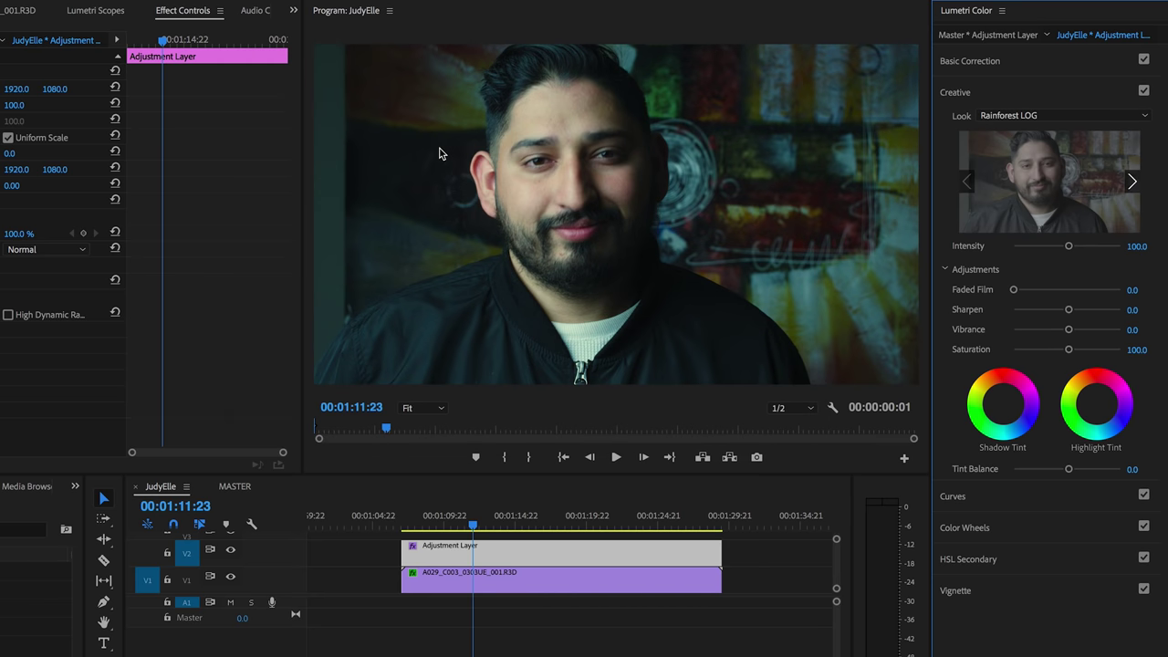
Lower the Rainforest LOG look's intensity, then set Look back to None.
{"action": "mouse_move", "coordinate": [1067, 249]}
{"action": "left_mouse_down"}
{"action": "mouse_move", "coordinate": [1048, 251]}
{"action": "mouse_move", "coordinate": [1060, 250]}
{"action": "left_mouse_up"}
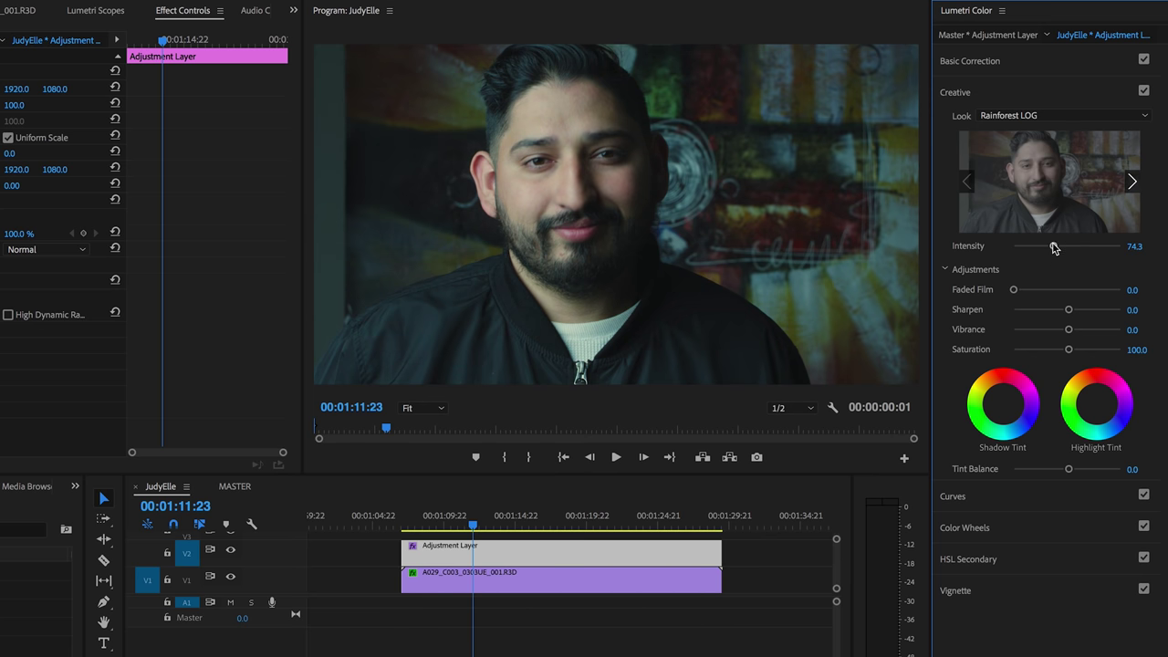
{"action": "left_click", "coordinate": [1042, 114]}
{"action": "left_click", "coordinate": [694, 125]}
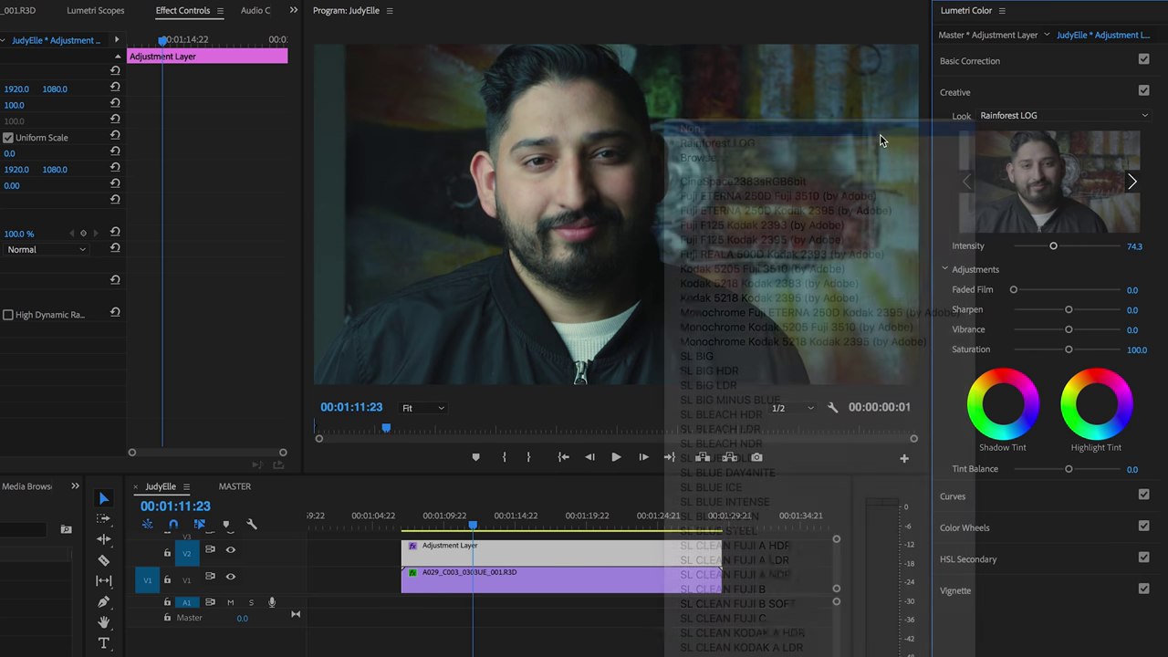
Raise contrast to 80 and highlights to 52.9 in Basic Correction, checking levels on the scopes.
{"action": "left_click", "coordinate": [966, 93]}
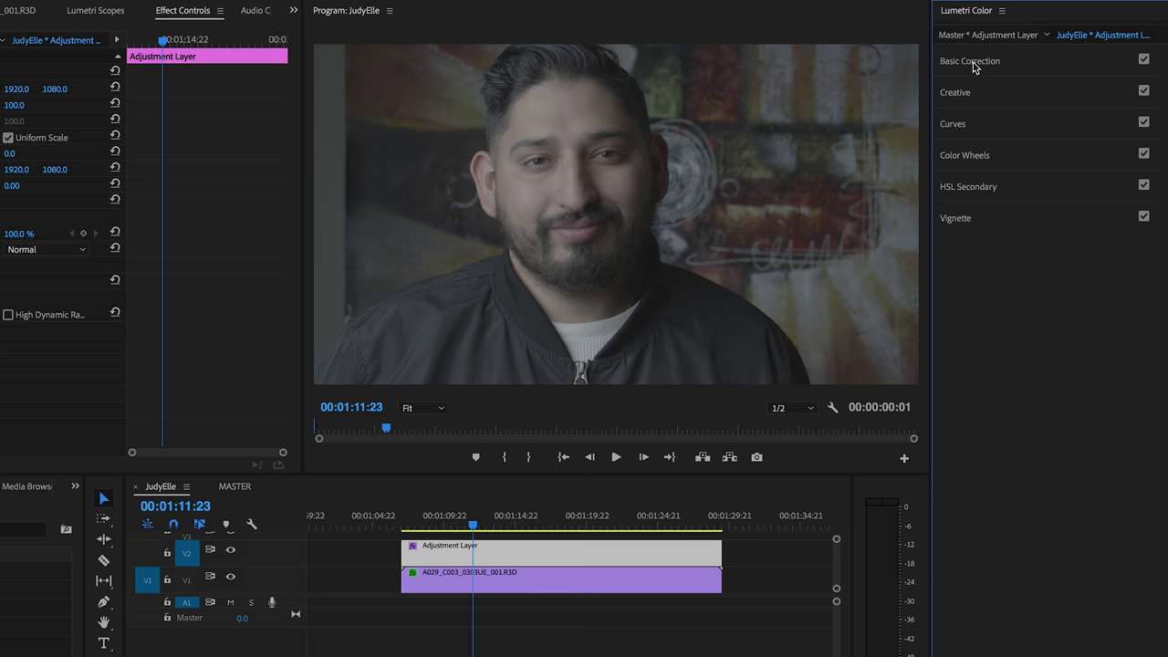
{"action": "left_click", "coordinate": [975, 62]}
{"action": "left_click_drag", "start_coordinate": [1069, 252], "coordinate": [1107, 254]}
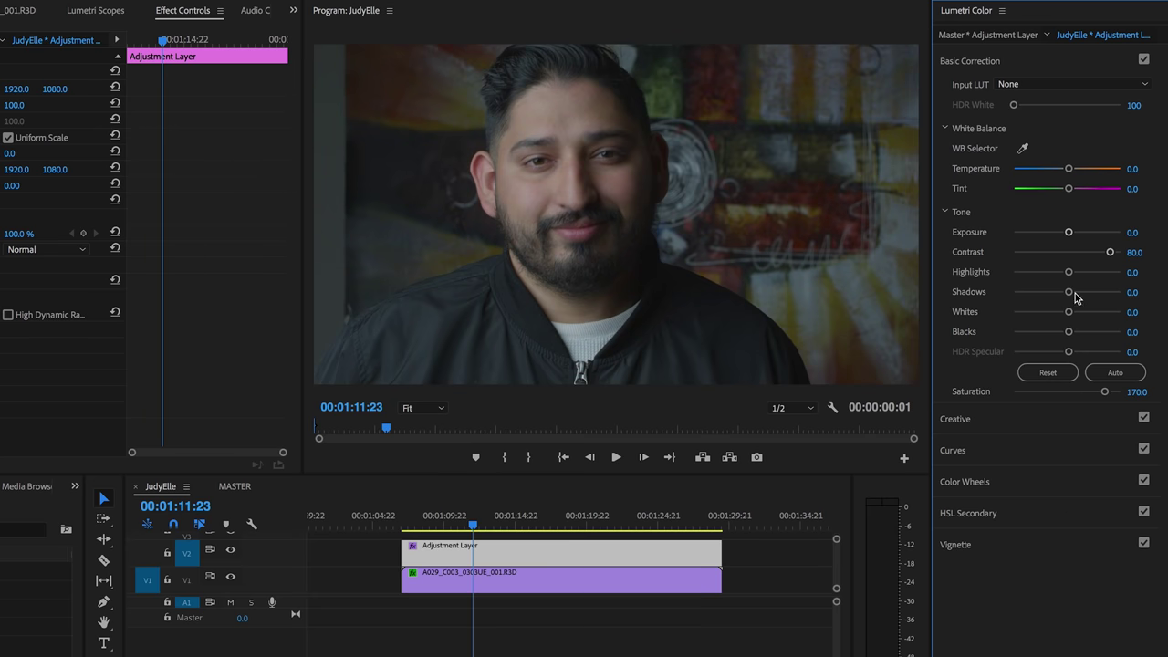
{"action": "mouse_move", "coordinate": [1069, 272]}
{"action": "left_mouse_down"}
{"action": "mouse_move", "coordinate": [1093, 274]}
{"action": "mouse_move", "coordinate": [1048, 293]}
{"action": "mouse_move", "coordinate": [1084, 314]}
{"action": "mouse_move", "coordinate": [1056, 334]}
{"action": "left_mouse_up"}
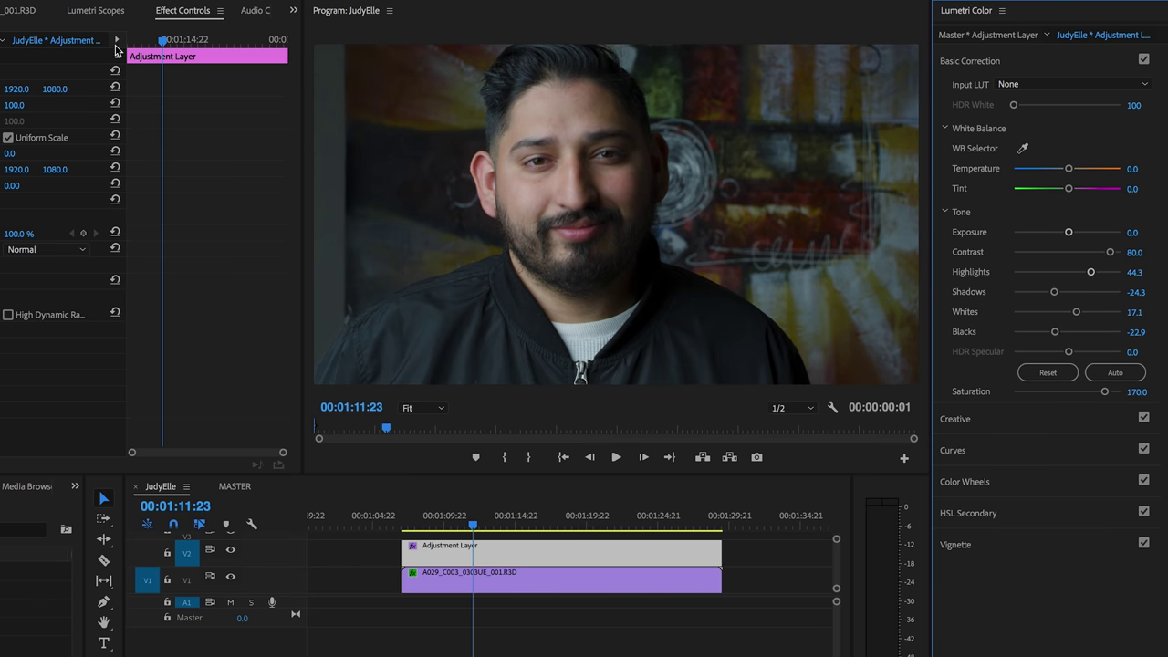
{"action": "left_click", "coordinate": [95, 10]}
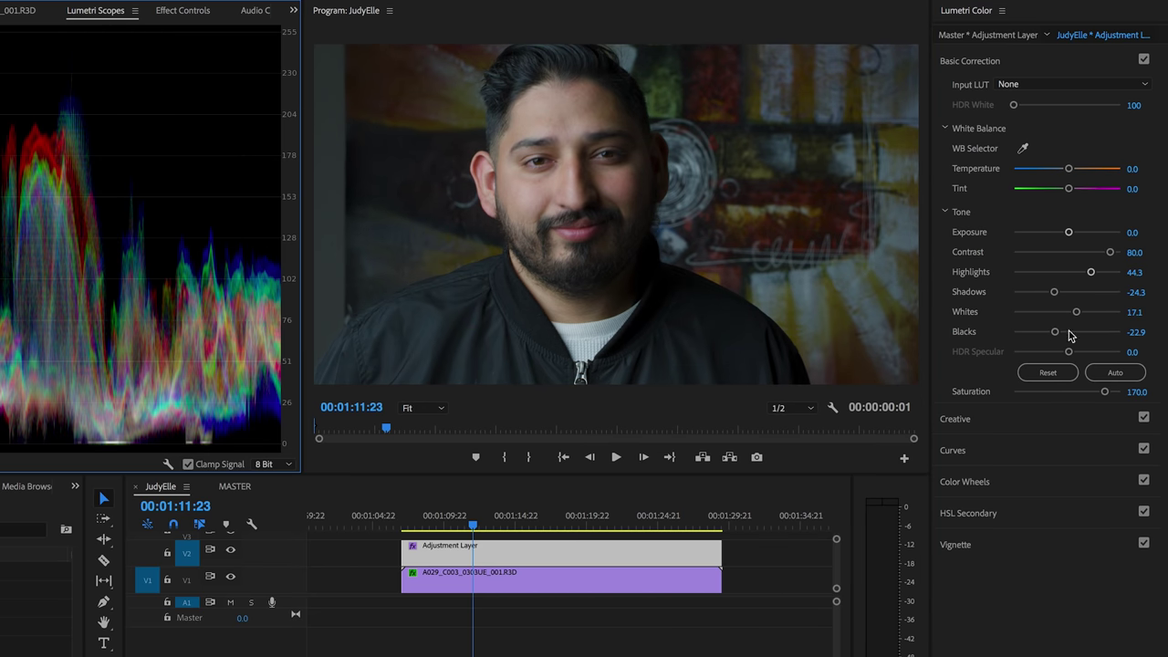
{"action": "left_click_drag", "start_coordinate": [1090, 273], "coordinate": [1096, 273]}
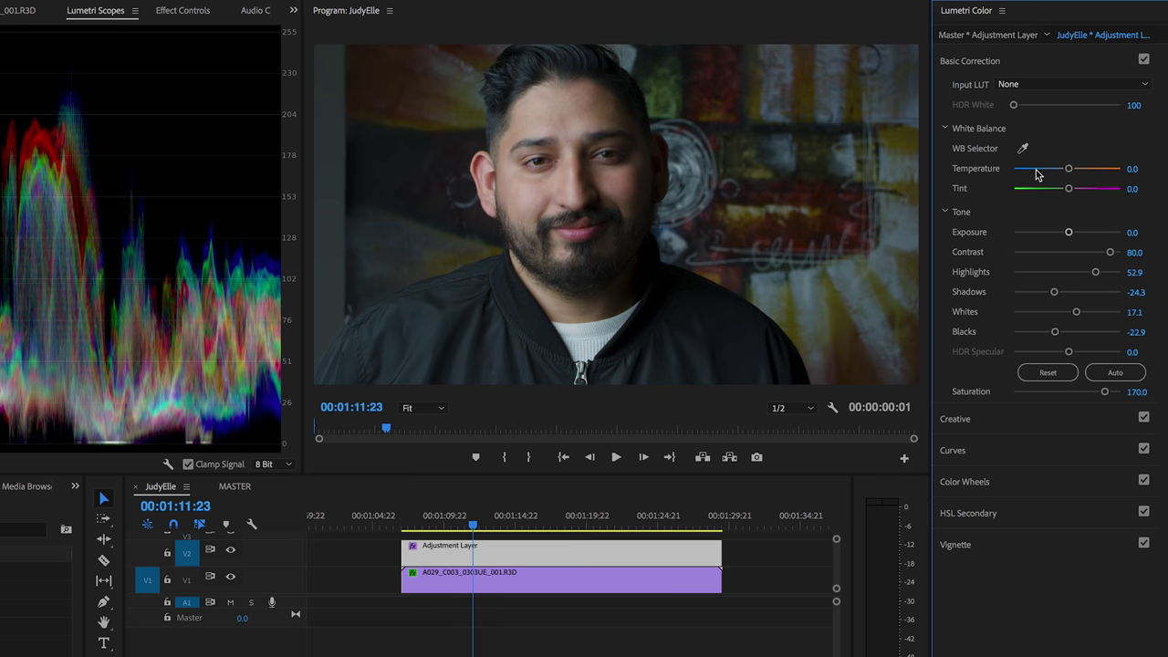
{"action": "left_click", "coordinate": [992, 64]}
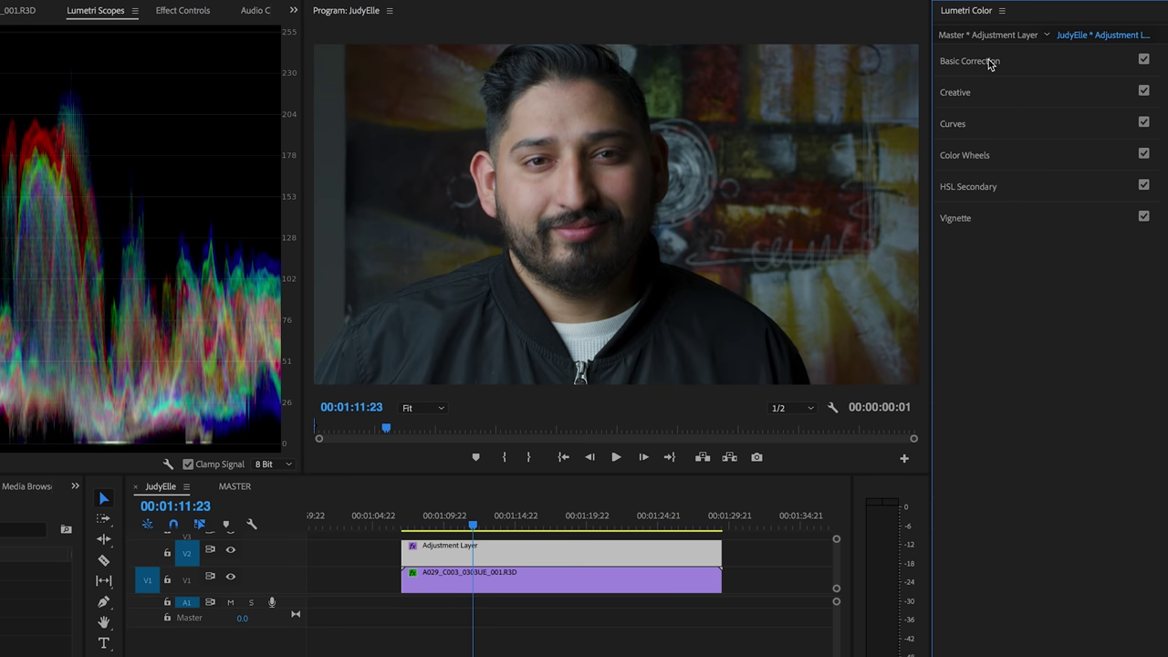
Load Rainforest.cube from the PotatoJet Origin8 LUTs folder as the look at 64.3 intensity.
{"action": "left_click", "coordinate": [957, 93]}
{"action": "left_click", "coordinate": [1063, 115]}
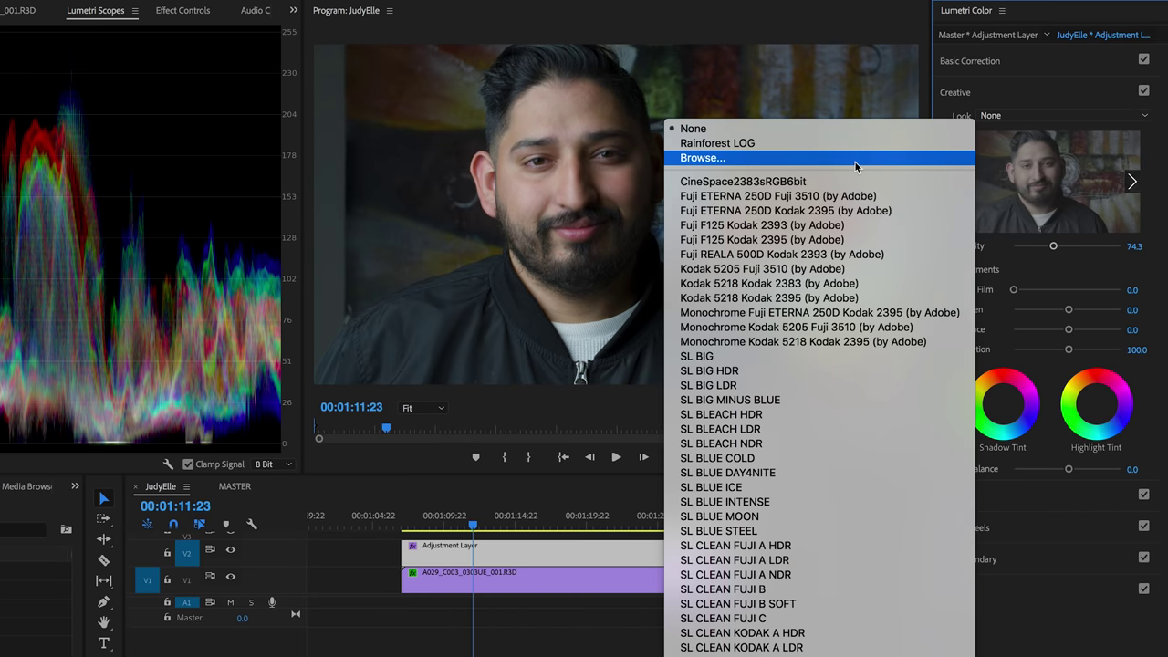
{"action": "left_click", "coordinate": [694, 166]}
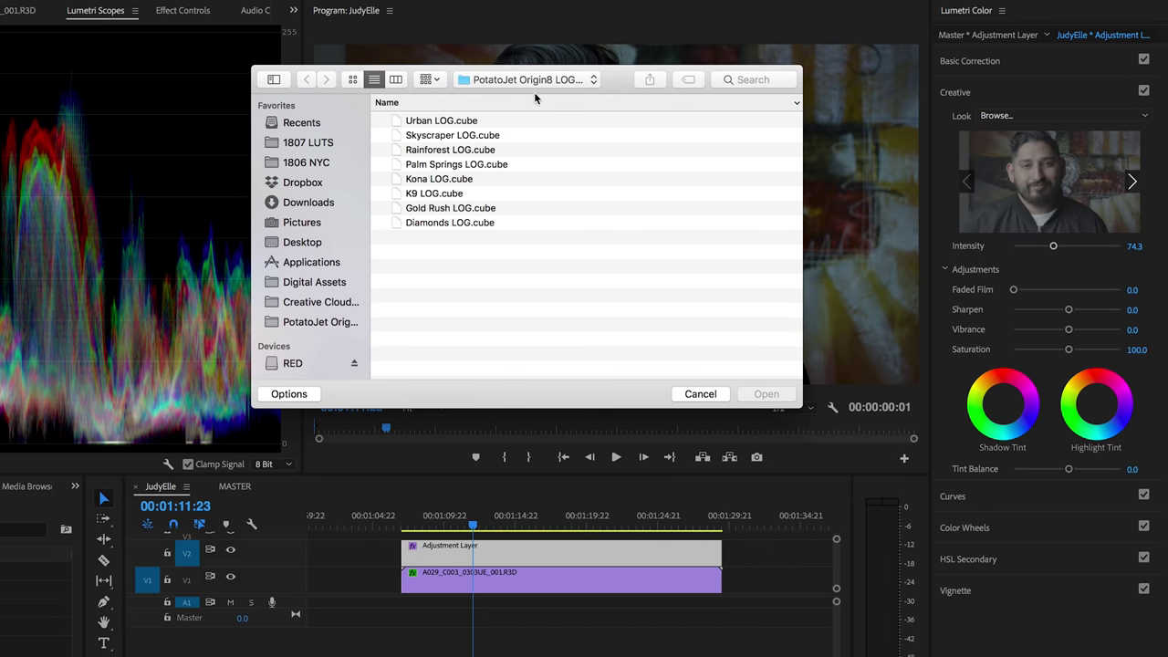
{"action": "left_click", "coordinate": [528, 80]}
{"action": "left_click", "coordinate": [527, 94]}
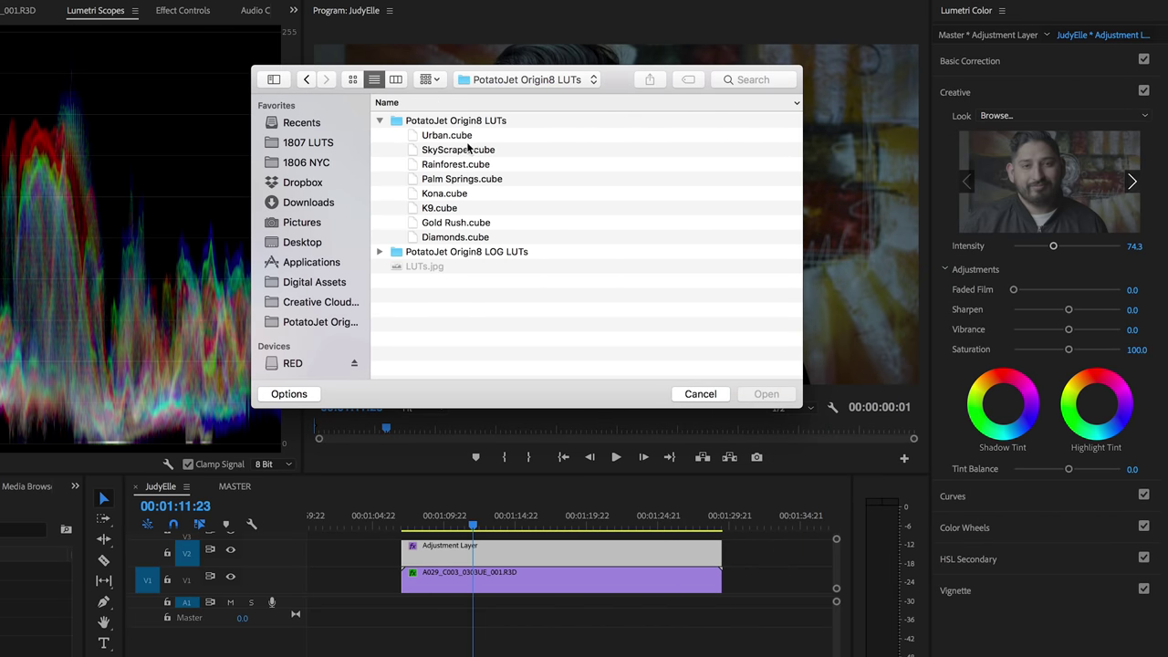
{"action": "double_click", "coordinate": [478, 121]}
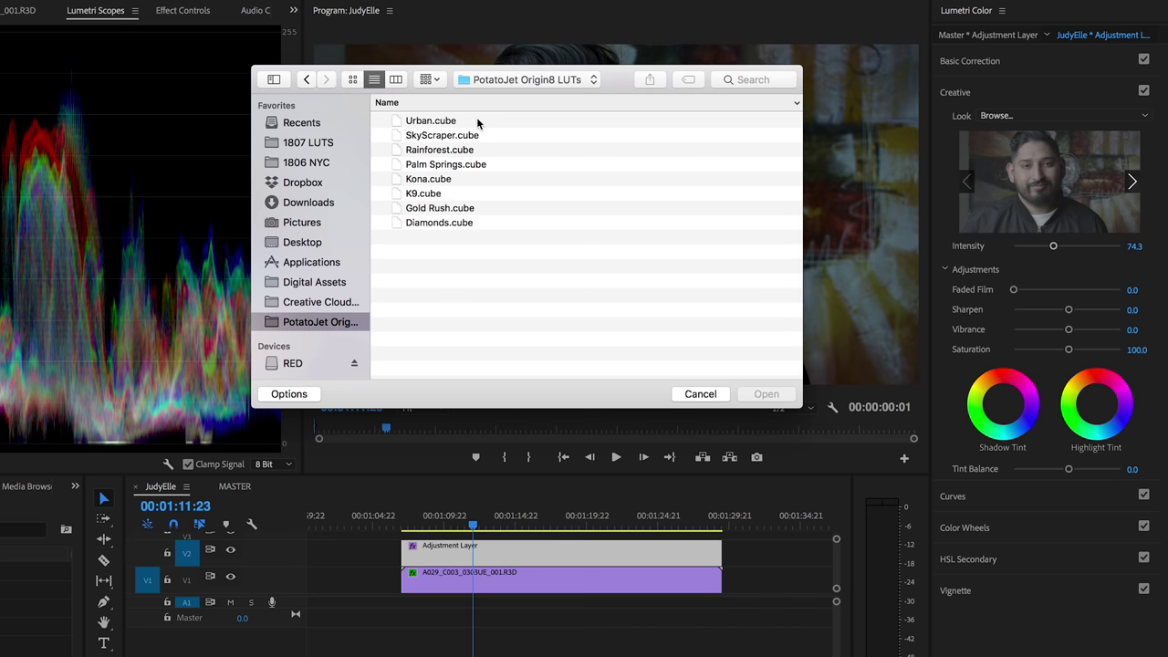
{"action": "double_click", "coordinate": [440, 150]}
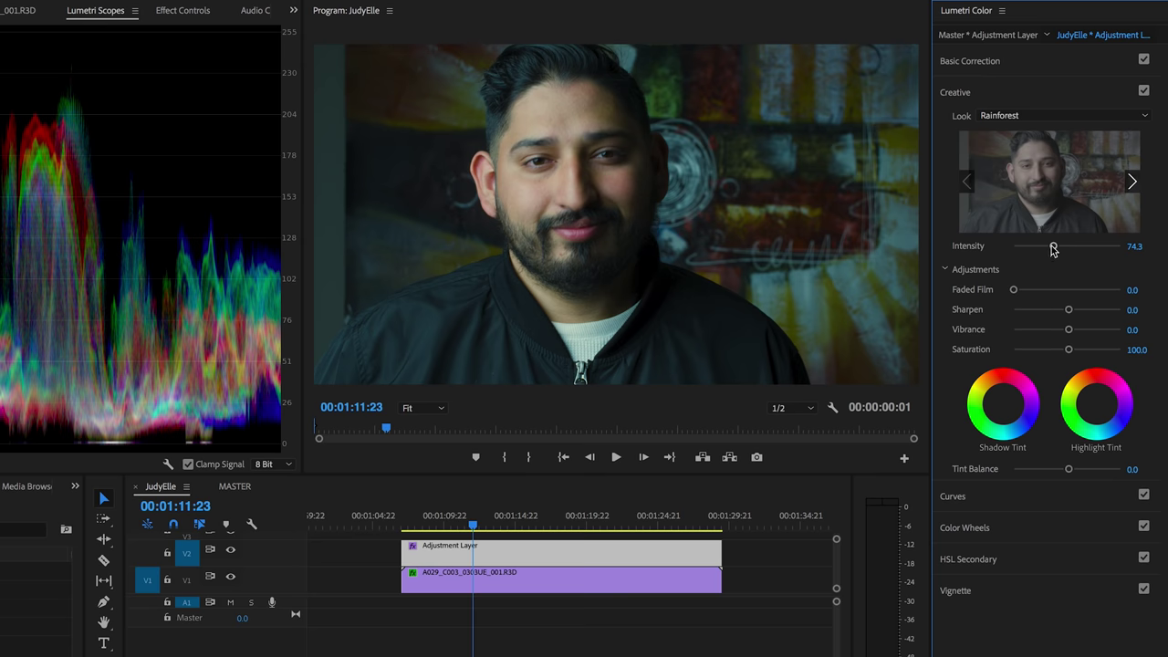
{"action": "mouse_move", "coordinate": [1043, 247]}
{"action": "left_mouse_down"}
{"action": "mouse_move", "coordinate": [1084, 248]}
{"action": "mouse_move", "coordinate": [1012, 247]}
{"action": "mouse_move", "coordinate": [1074, 248]}
{"action": "left_mouse_up"}
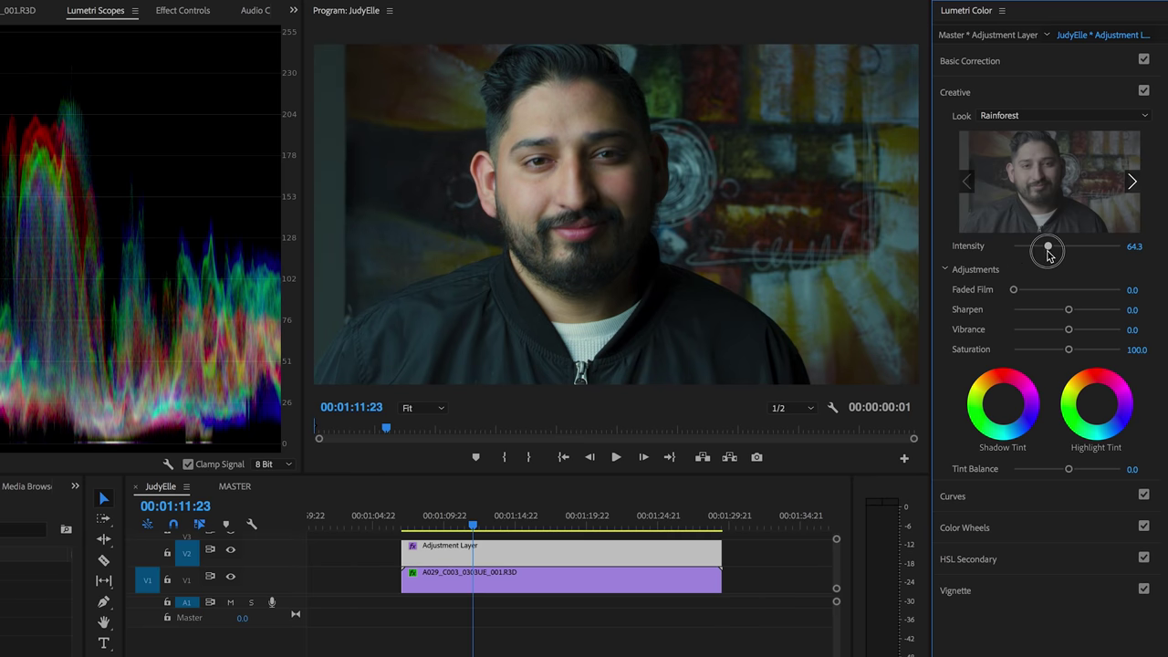
{"action": "left_click_drag", "start_coordinate": [1073, 248], "coordinate": [1049, 247]}
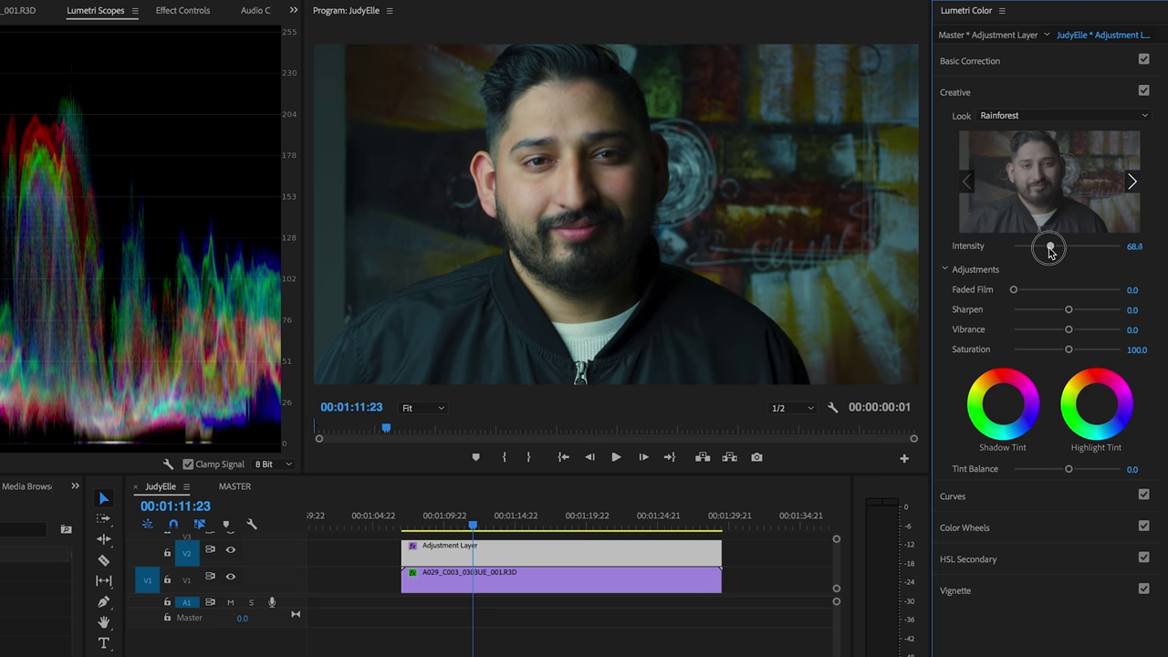